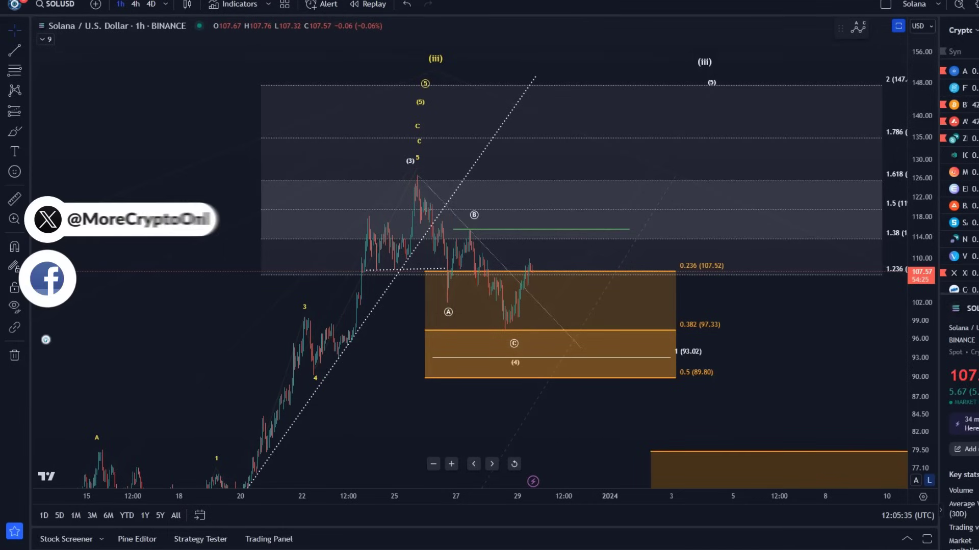
Switch the Solana chart to 4h and raise the white (iii) label above its (5) marker
{"action": "left_click", "coordinate": [137, 10]}
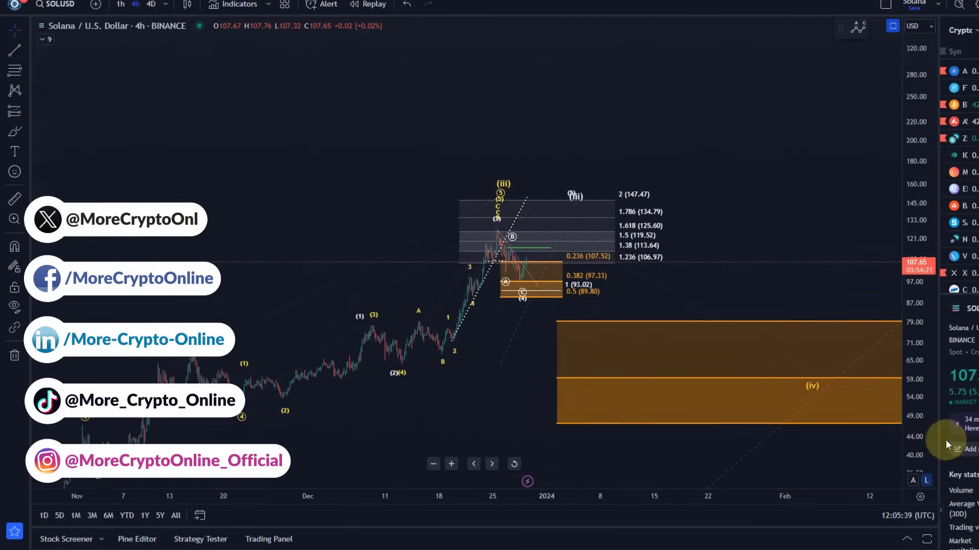
{"action": "scroll", "coordinate": [428, 245], "scroll_direction": "down", "scroll_amount": 3}
{"action": "left_click_drag", "start_coordinate": [408, 201], "coordinate": [321, 85]}
{"action": "left_click_drag", "start_coordinate": [594, 89], "coordinate": [585, 65]}
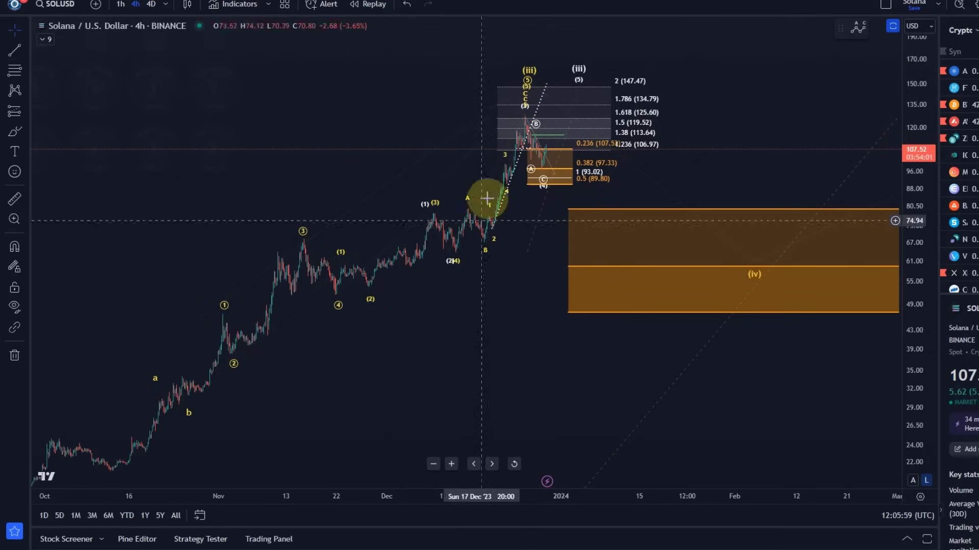
Pan to show the September history, the (ii) zone and the (iv) target zone (0.236 79.34 to 0.5 47.03)
{"action": "scroll", "coordinate": [361, 218], "scroll_direction": "down", "scroll_amount": 2}
{"action": "left_click_drag", "start_coordinate": [361, 219], "coordinate": [338, 127]}
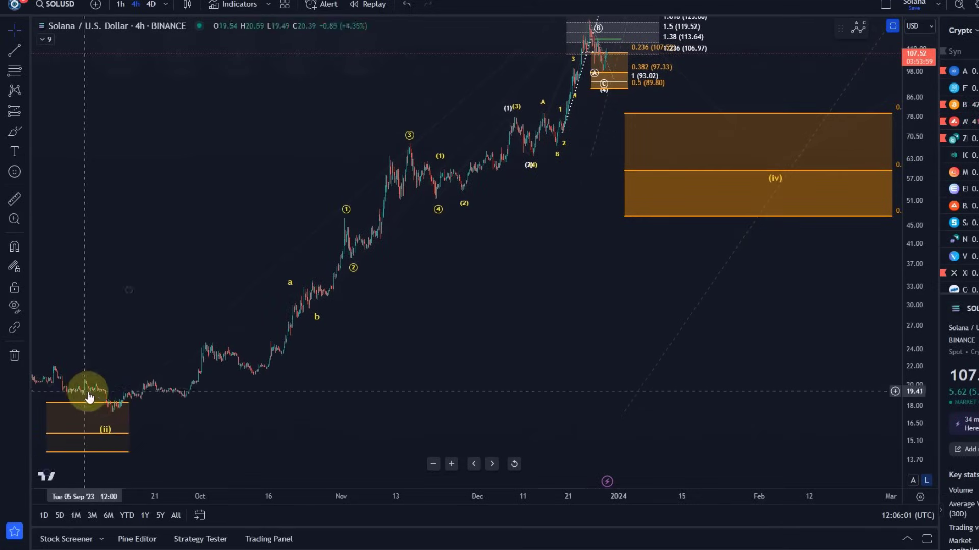
{"action": "left_click_drag", "start_coordinate": [487, 294], "coordinate": [288, 380]}
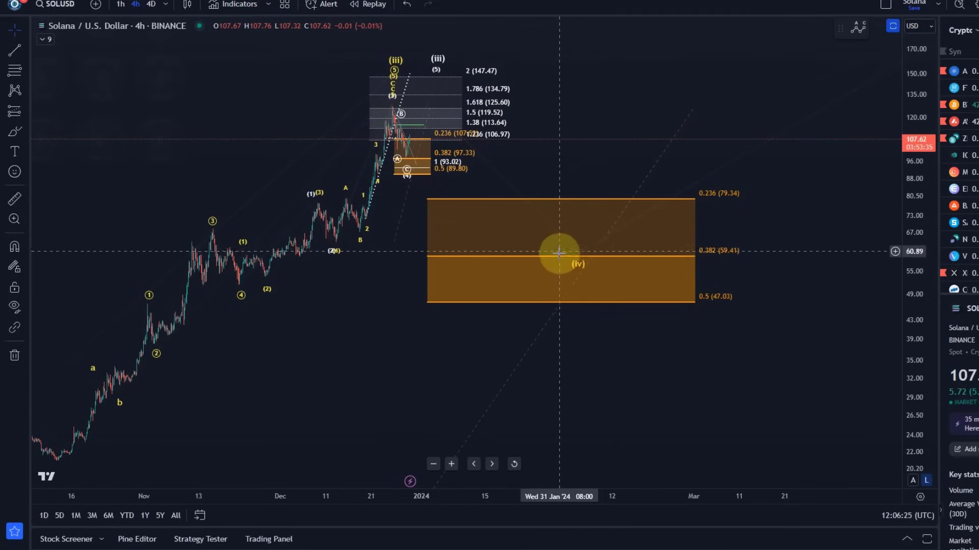
Nudge the (iv) wave point lower and left inside the orange retracement zone
{"action": "left_click_drag", "start_coordinate": [750, 96], "coordinate": [589, 160]}
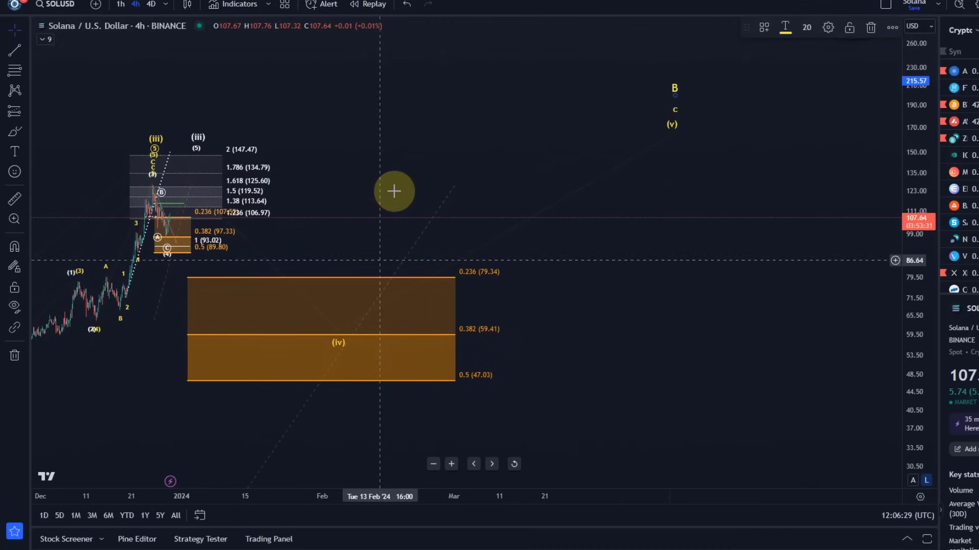
{"action": "left_click_drag", "start_coordinate": [407, 153], "coordinate": [612, 98]}
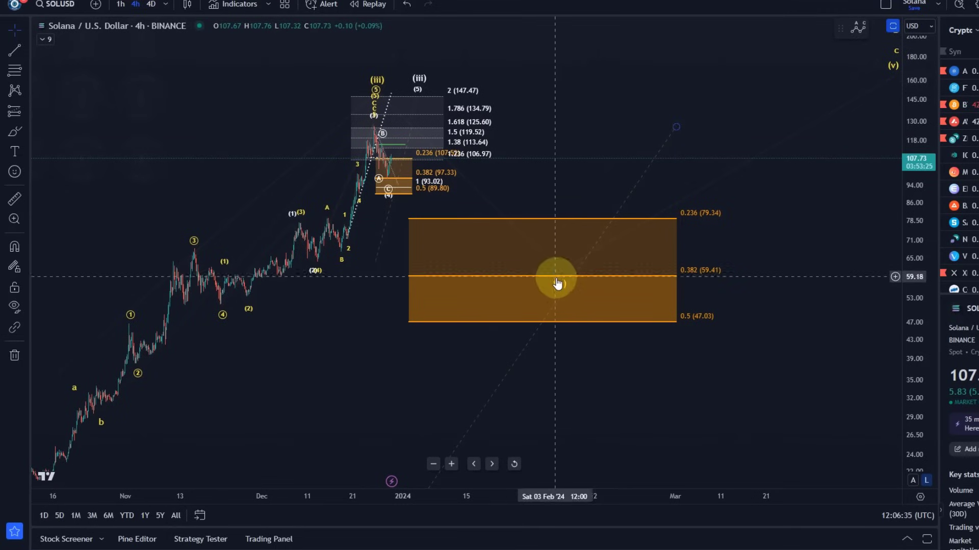
{"action": "left_click_drag", "start_coordinate": [561, 286], "coordinate": [555, 287]}
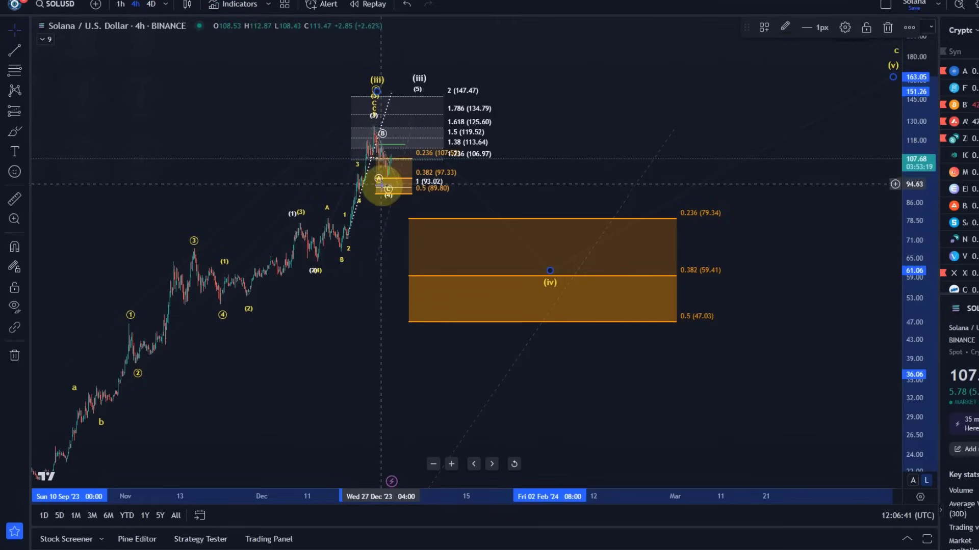
Compress the price scale so the full count from (ii) to the (v)/B targets fits
{"action": "left_click", "coordinate": [417, 85]}
{"action": "scroll", "coordinate": [400, 98], "scroll_direction": "down", "scroll_amount": 3}
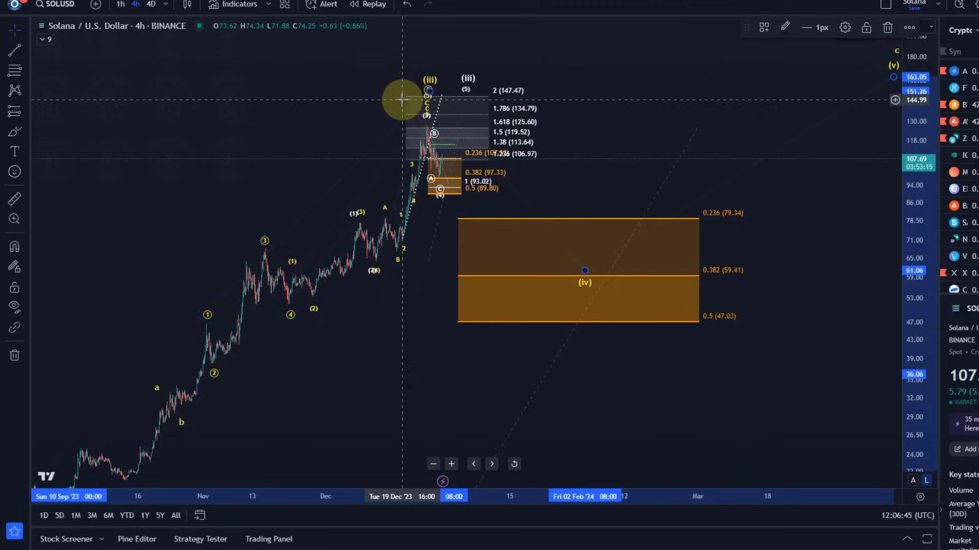
{"action": "left_click_drag", "start_coordinate": [917, 168], "coordinate": [679, 354]}
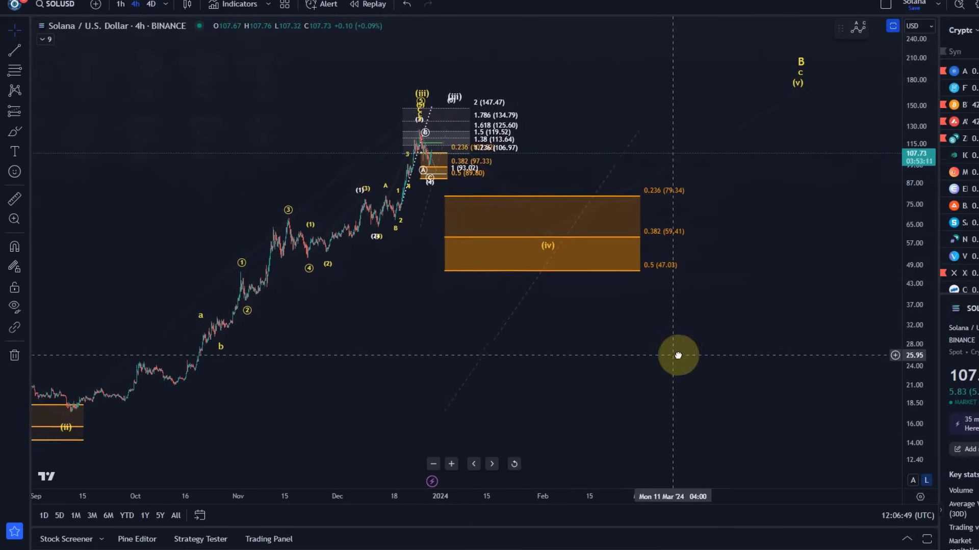
{"action": "left_click", "coordinate": [14, 130]}
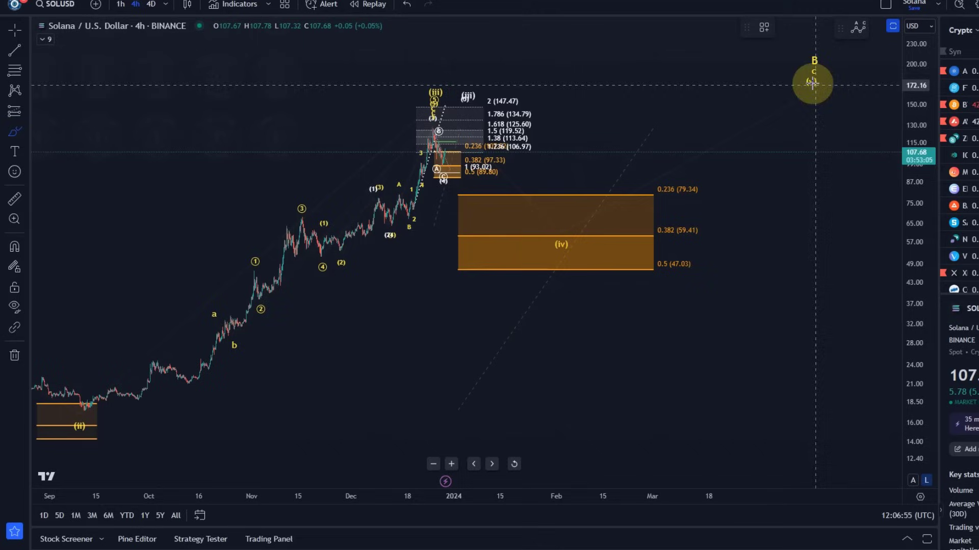
{"action": "mouse_move", "coordinate": [436, 151]}
{"action": "left_mouse_down"}
{"action": "mouse_move", "coordinate": [500, 177]}
{"action": "mouse_move", "coordinate": [558, 231]}
{"action": "mouse_move", "coordinate": [535, 216]}
{"action": "mouse_move", "coordinate": [552, 225]}
{"action": "mouse_move", "coordinate": [710, 190]}
{"action": "mouse_move", "coordinate": [816, 91]}
{"action": "left_mouse_up"}
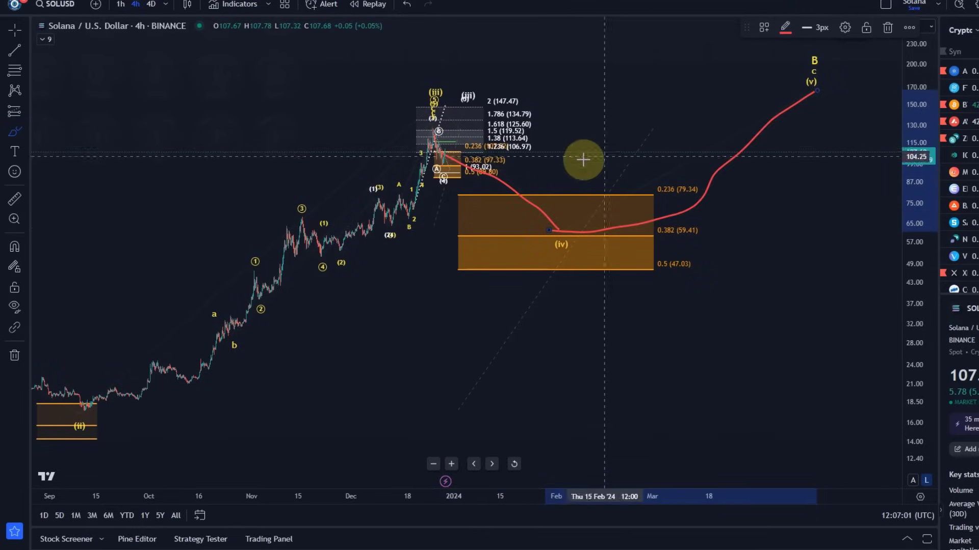
{"action": "left_click", "coordinate": [411, 5]}
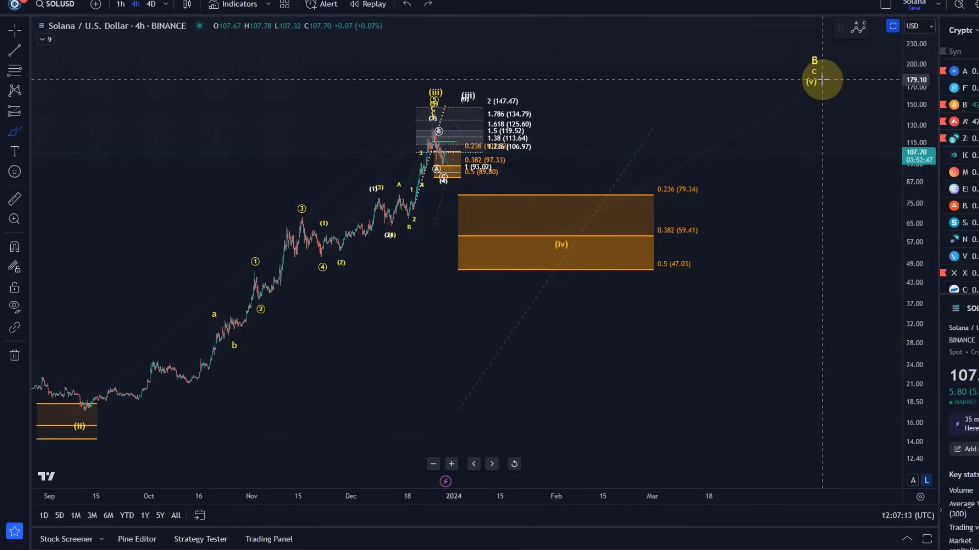
{"action": "left_click_drag", "start_coordinate": [806, 93], "coordinate": [928, 321]}
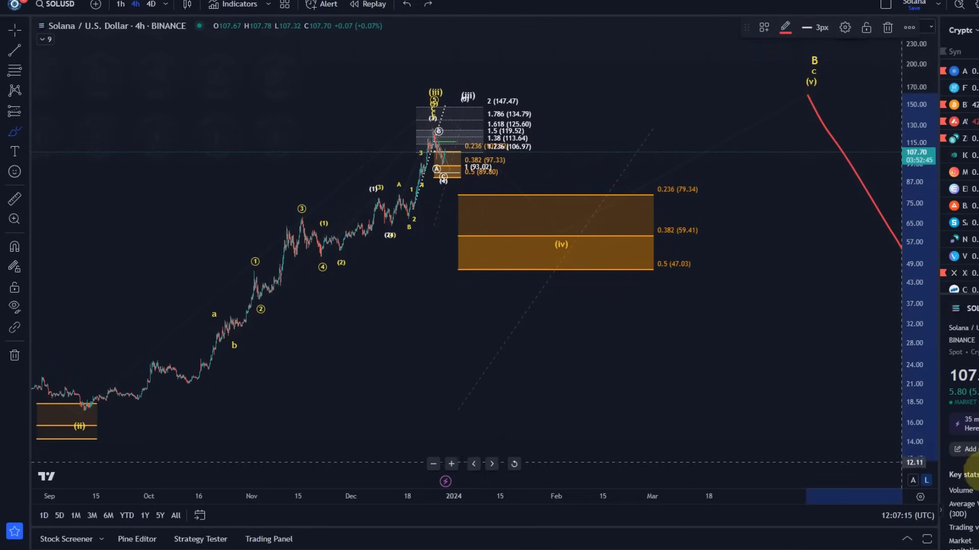
{"action": "left_click", "coordinate": [406, 4]}
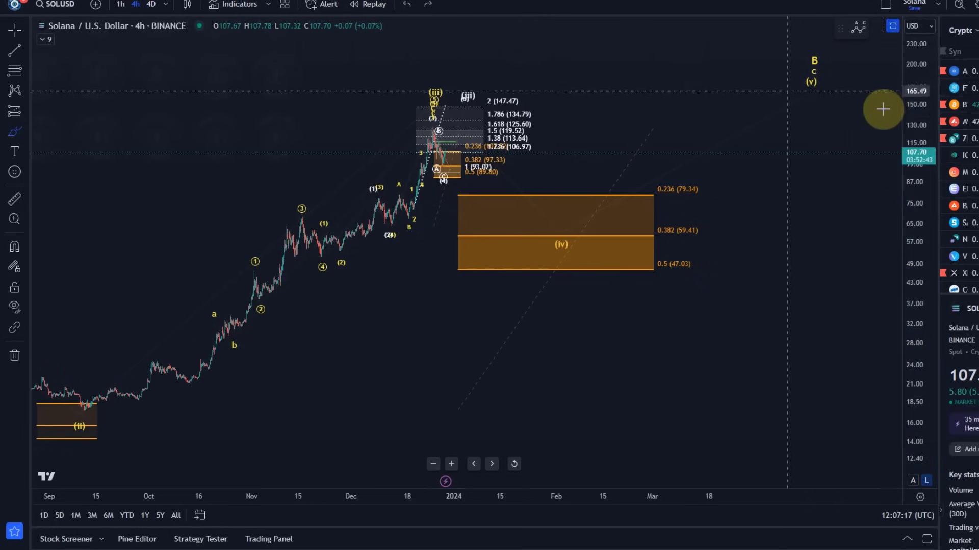
{"action": "mouse_move", "coordinate": [811, 86]}
{"action": "left_mouse_down"}
{"action": "mouse_move", "coordinate": [874, 280]}
{"action": "mouse_move", "coordinate": [901, 230]}
{"action": "left_mouse_up"}
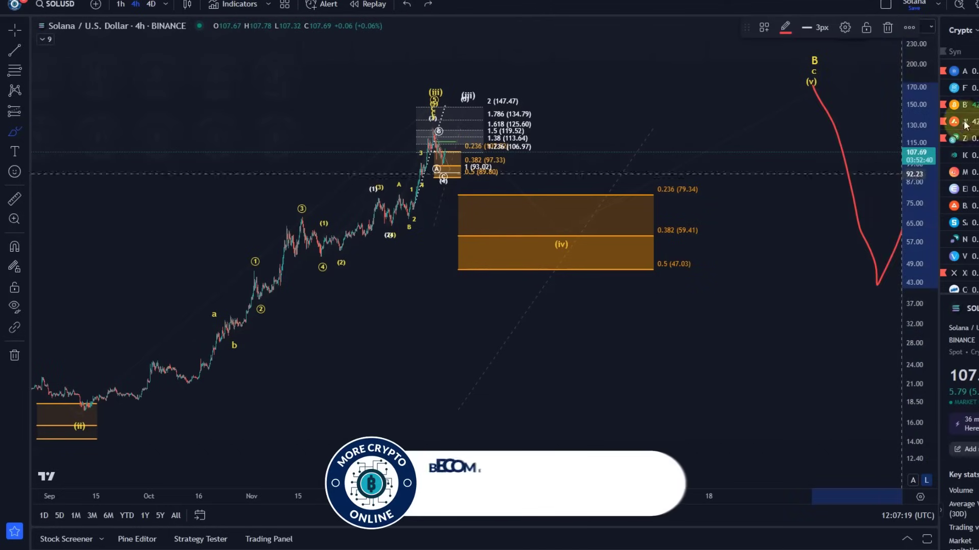
{"action": "left_click", "coordinate": [407, 4]}
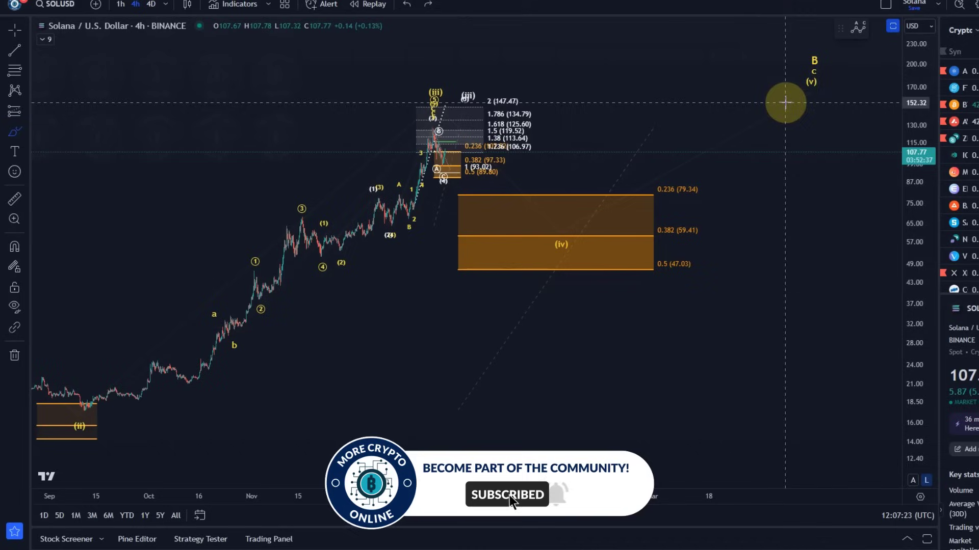
{"action": "key", "text": "Escape"}
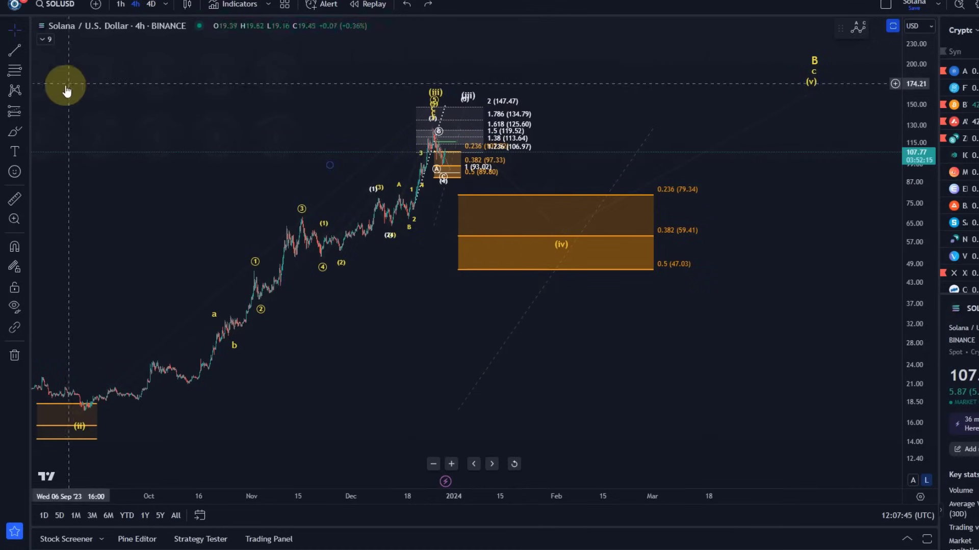
{"action": "left_click", "coordinate": [15, 132]}
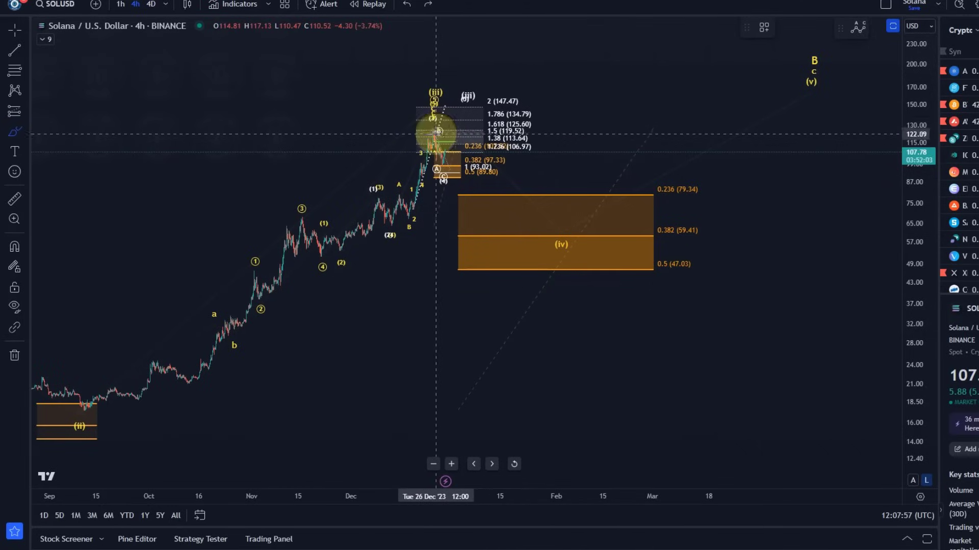
{"action": "mouse_move", "coordinate": [436, 133]}
{"action": "left_mouse_down"}
{"action": "mouse_move", "coordinate": [506, 224]}
{"action": "mouse_move", "coordinate": [599, 225]}
{"action": "mouse_move", "coordinate": [785, 168]}
{"action": "mouse_move", "coordinate": [849, 71]}
{"action": "left_mouse_up"}
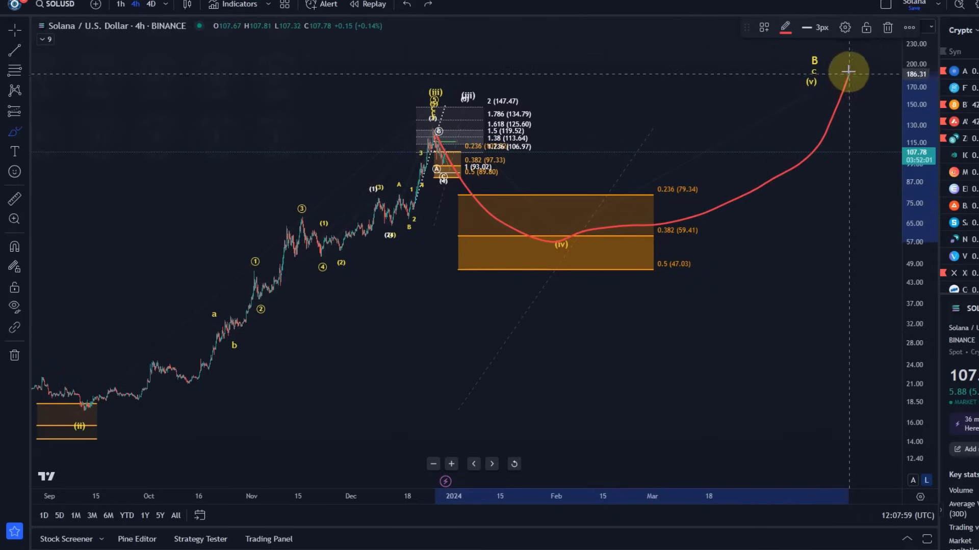
{"action": "left_click", "coordinate": [407, 4]}
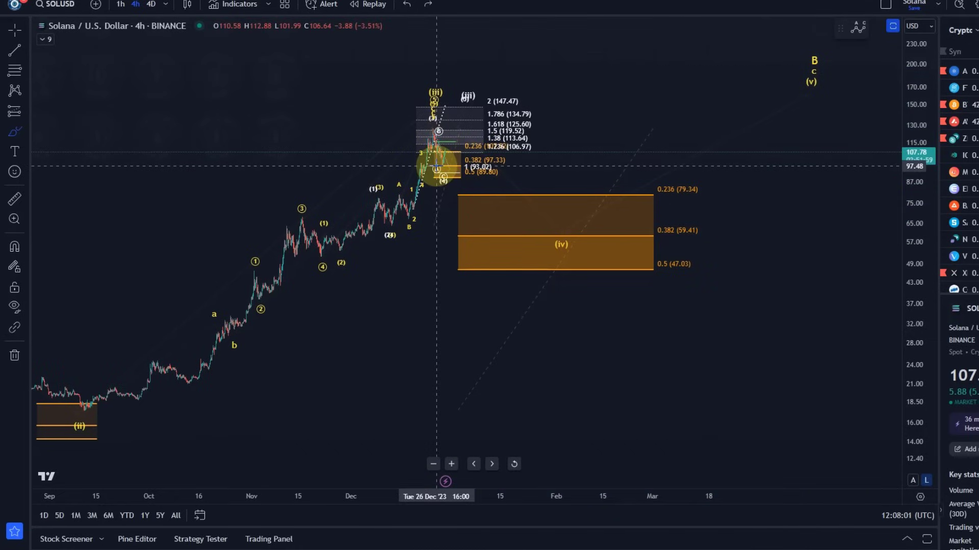
{"action": "mouse_move", "coordinate": [436, 166]}
{"action": "left_mouse_down"}
{"action": "mouse_move", "coordinate": [469, 98]}
{"action": "mouse_move", "coordinate": [586, 238]}
{"action": "mouse_move", "coordinate": [683, 197]}
{"action": "mouse_move", "coordinate": [818, 90]}
{"action": "left_mouse_up"}
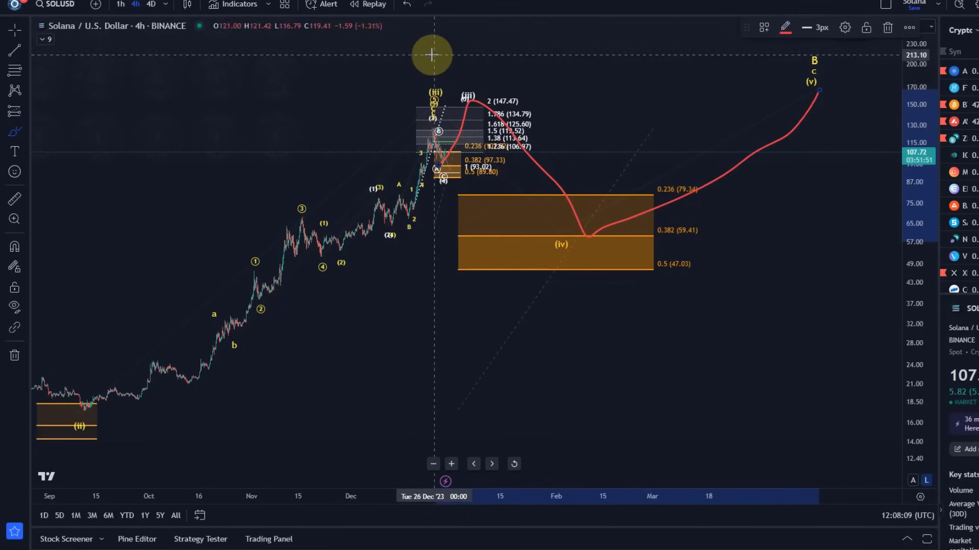
{"action": "left_click", "coordinate": [405, 7]}
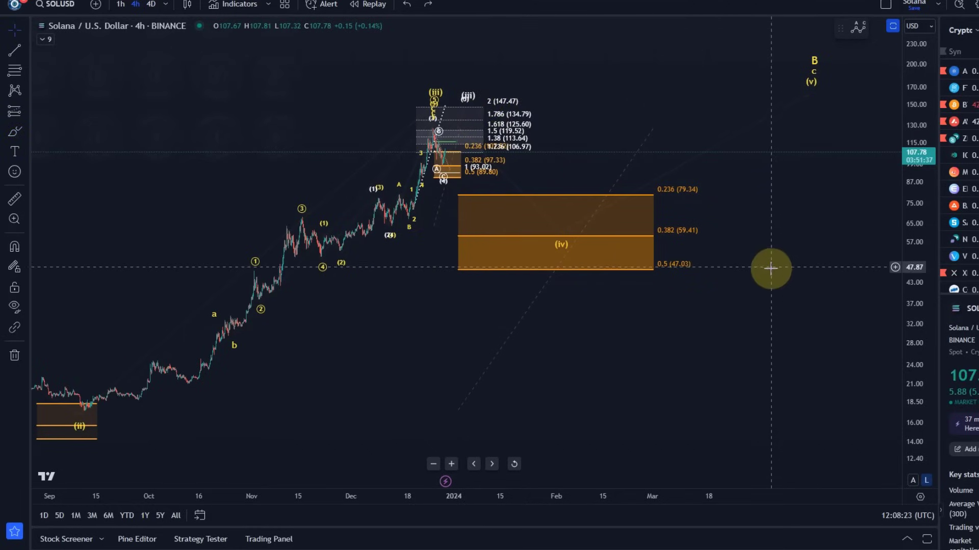
Pan through July–March and stretch the price scale around the (iii) peak and extensions up to 2 (147.47)
{"action": "left_click_drag", "start_coordinate": [829, 279], "coordinate": [832, 289]}
{"action": "left_click_drag", "start_coordinate": [913, 367], "coordinate": [729, 383]}
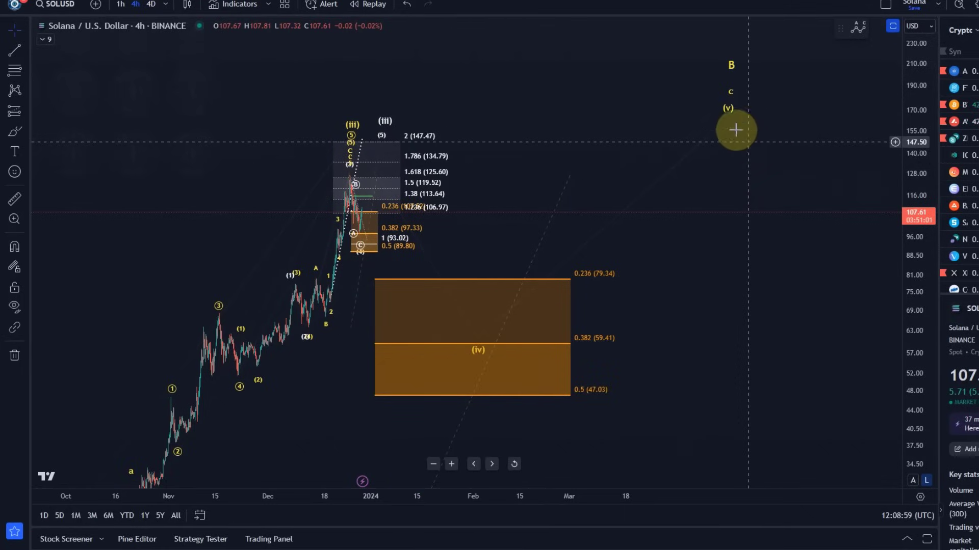
{"action": "left_click_drag", "start_coordinate": [515, 72], "coordinate": [734, 103]}
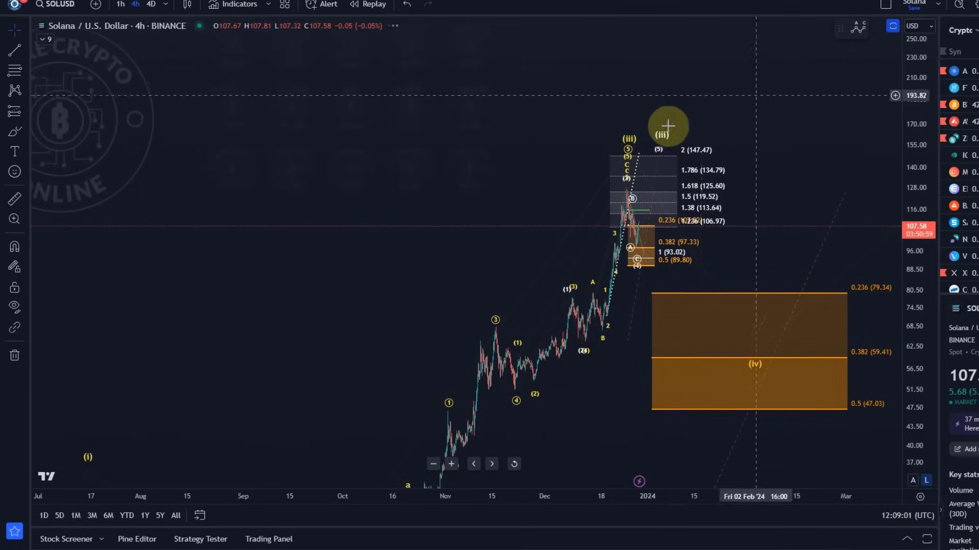
{"action": "left_click_drag", "start_coordinate": [667, 125], "coordinate": [690, 166]}
{"action": "left_click_drag", "start_coordinate": [917, 360], "coordinate": [541, 163]}
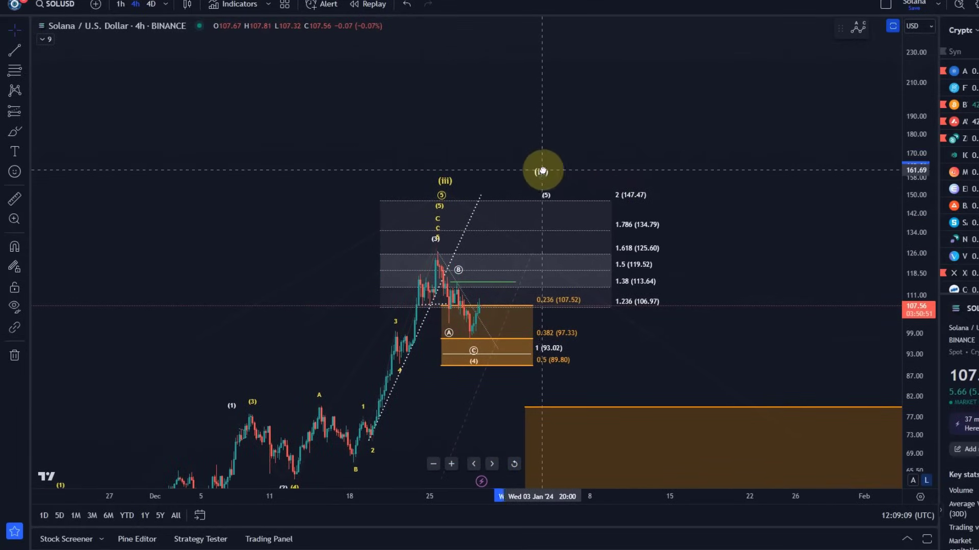
{"action": "scroll", "coordinate": [756, 214], "scroll_direction": "up", "scroll_amount": 3}
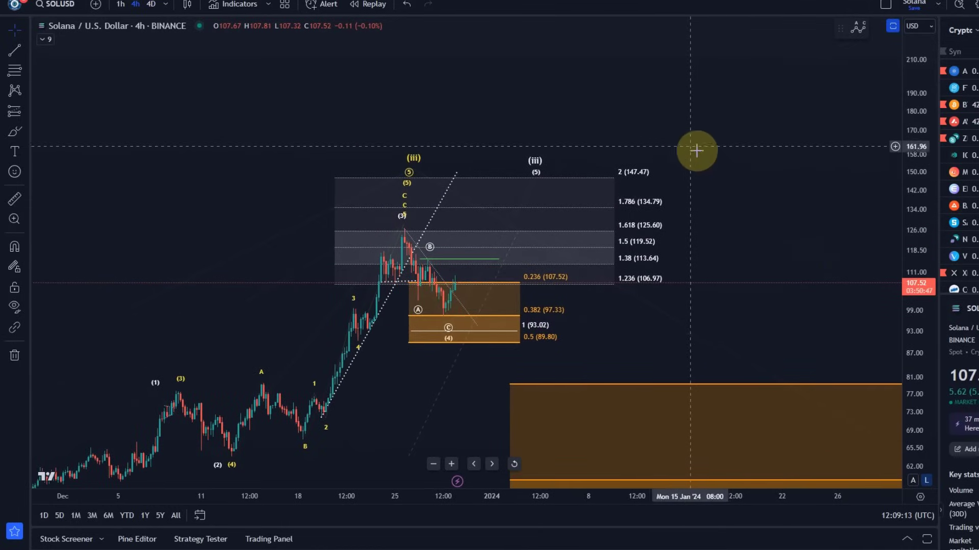
{"action": "left_click_drag", "start_coordinate": [743, 184], "coordinate": [754, 157]}
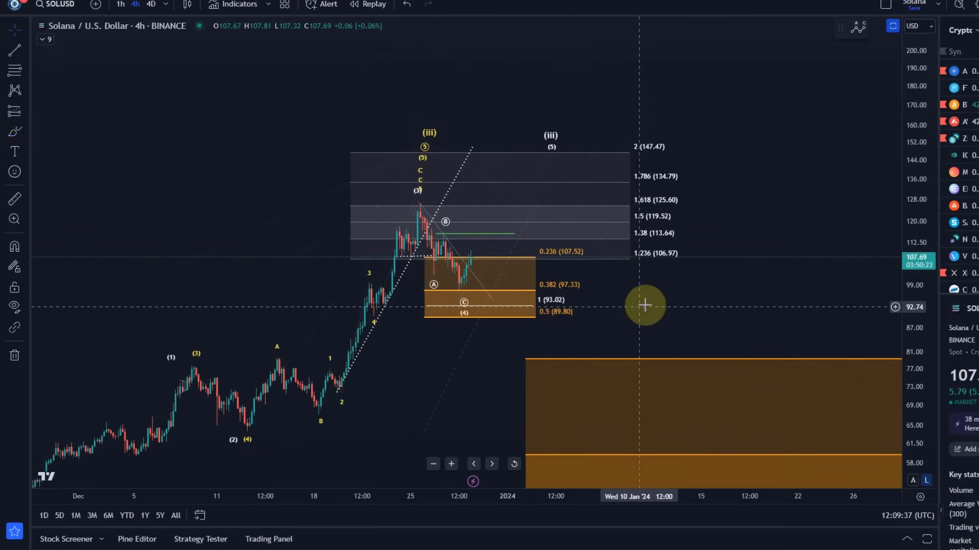
{"action": "left_click_drag", "start_coordinate": [646, 302], "coordinate": [628, 266]}
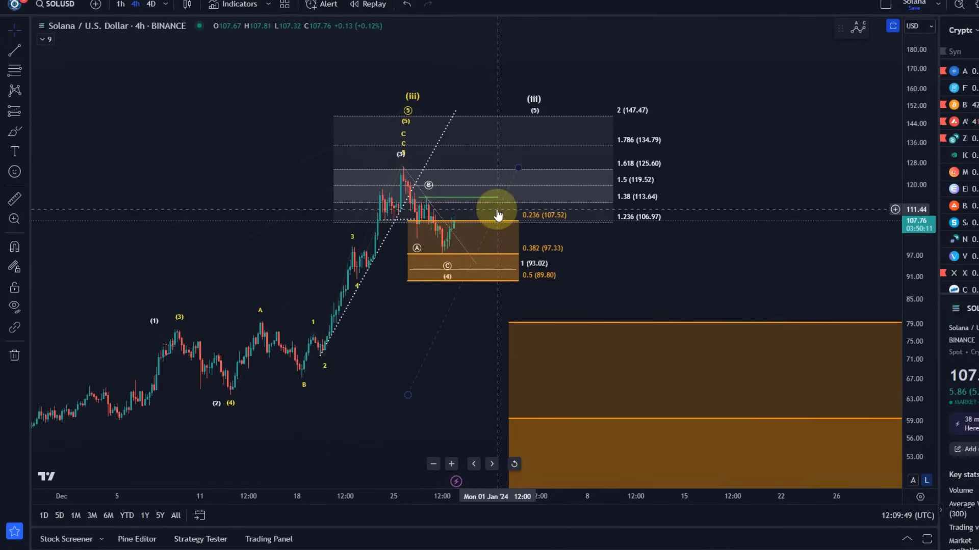
Hide the 1.236 and 1.38 Fib extension levels, keeping only 1.618, 1.786 and 2
{"action": "left_click", "coordinate": [658, 171]}
{"action": "left_click", "coordinate": [844, 28]}
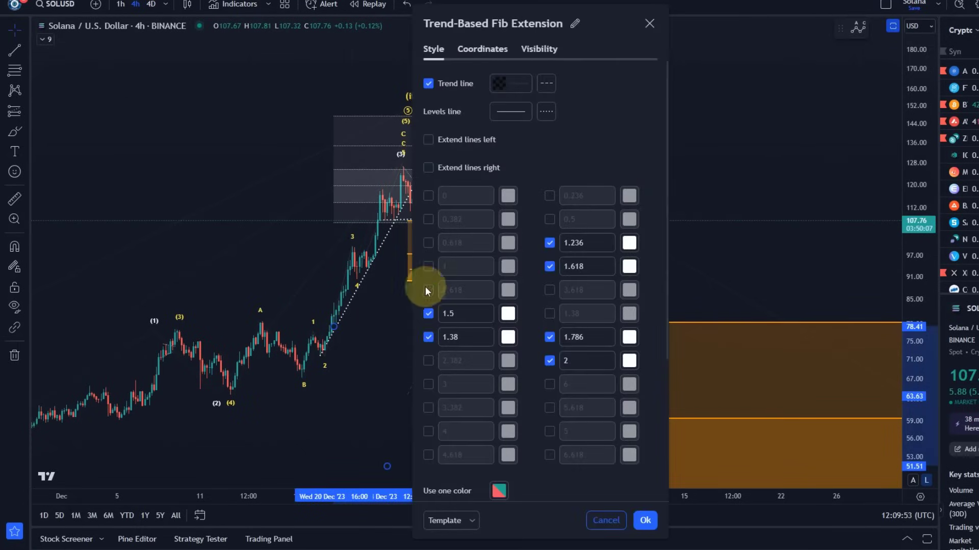
{"action": "left_click", "coordinate": [550, 242]}
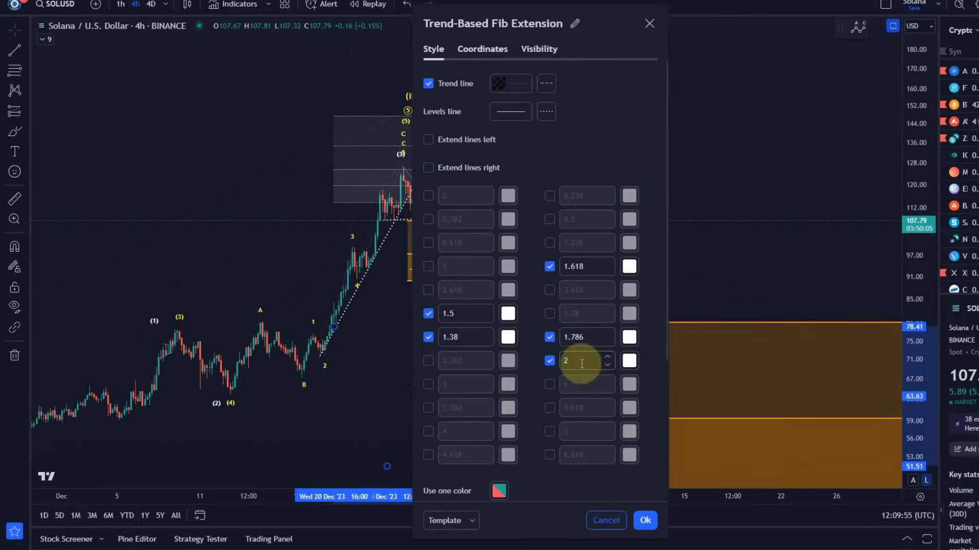
{"action": "left_click", "coordinate": [427, 337]}
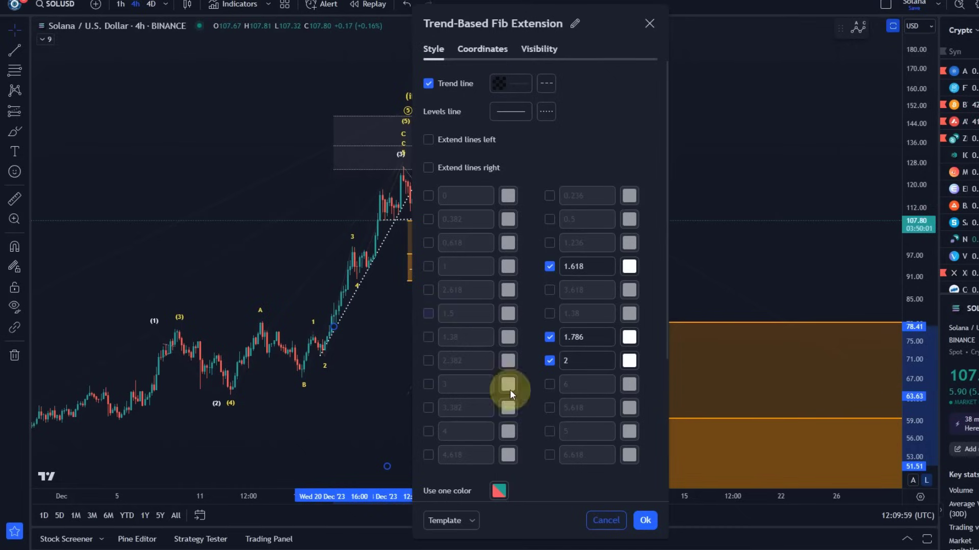
{"action": "left_click", "coordinate": [645, 520]}
Change the chart to 1h and pan to the lower orange zone with the (iv) label
{"action": "left_click_drag", "start_coordinate": [398, 356], "coordinate": [463, 363]}
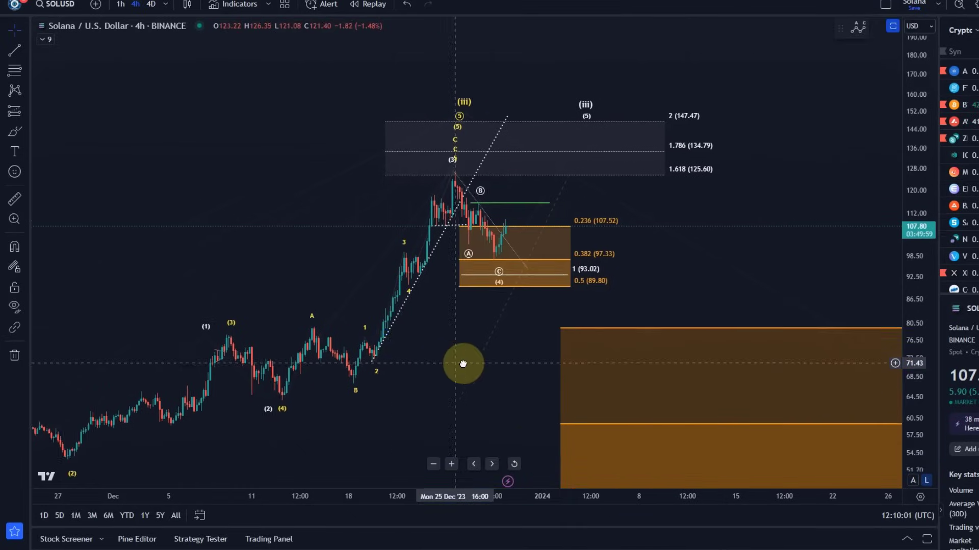
{"action": "scroll", "coordinate": [468, 363], "scroll_direction": "up", "scroll_amount": 2}
{"action": "scroll", "coordinate": [468, 363], "scroll_direction": "up", "scroll_amount": 1}
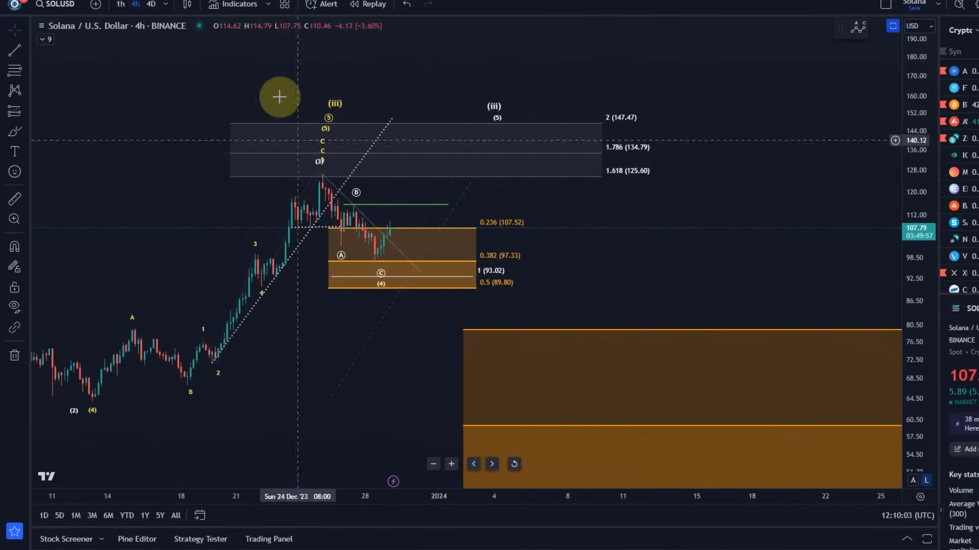
{"action": "left_click", "coordinate": [117, 5]}
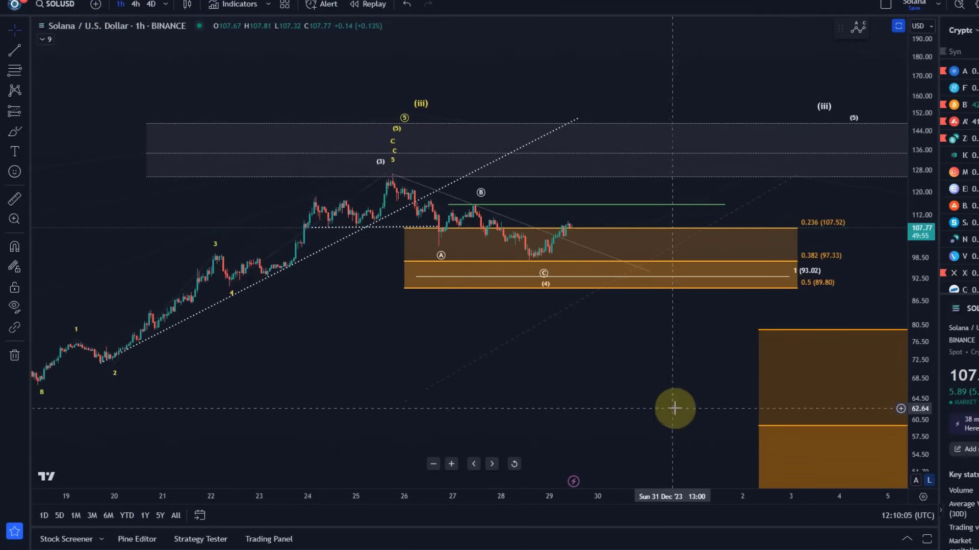
{"action": "left_click_drag", "start_coordinate": [622, 408], "coordinate": [443, 404]}
{"action": "scroll", "coordinate": [546, 371], "scroll_direction": "down", "scroll_amount": 4}
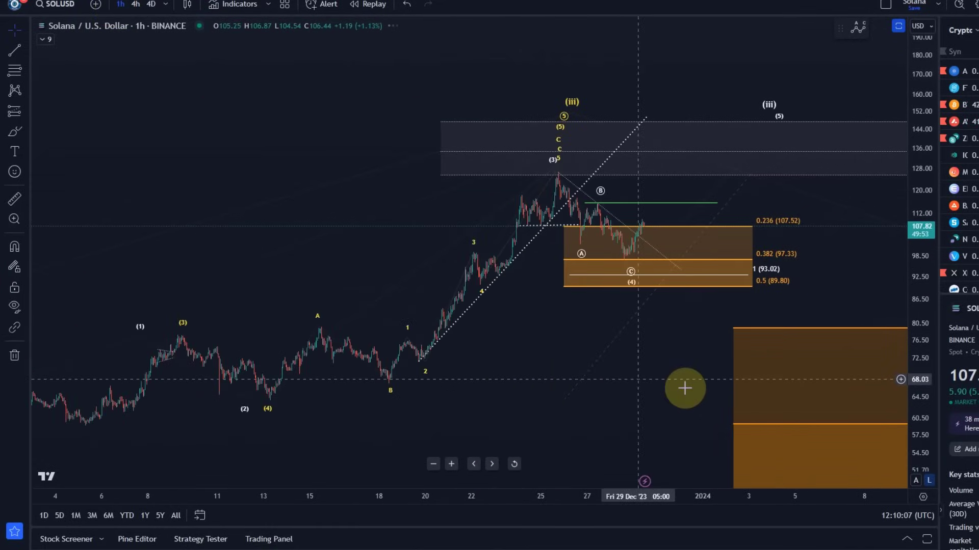
{"action": "left_click_drag", "start_coordinate": [684, 387], "coordinate": [562, 406]}
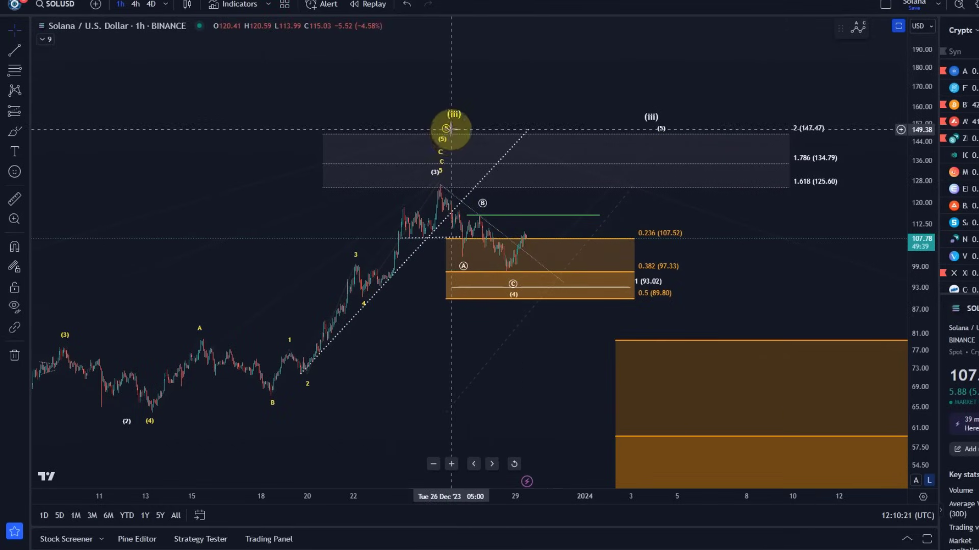
{"action": "mouse_move", "coordinate": [564, 347]}
{"action": "left_mouse_down"}
{"action": "mouse_move", "coordinate": [389, 286]}
{"action": "mouse_move", "coordinate": [271, 275]}
{"action": "mouse_move", "coordinate": [256, 290]}
{"action": "mouse_move", "coordinate": [341, 331]}
{"action": "mouse_move", "coordinate": [242, 339]}
{"action": "mouse_move", "coordinate": [249, 343]}
{"action": "mouse_move", "coordinate": [333, 339]}
{"action": "mouse_move", "coordinate": [233, 335]}
{"action": "left_mouse_up"}
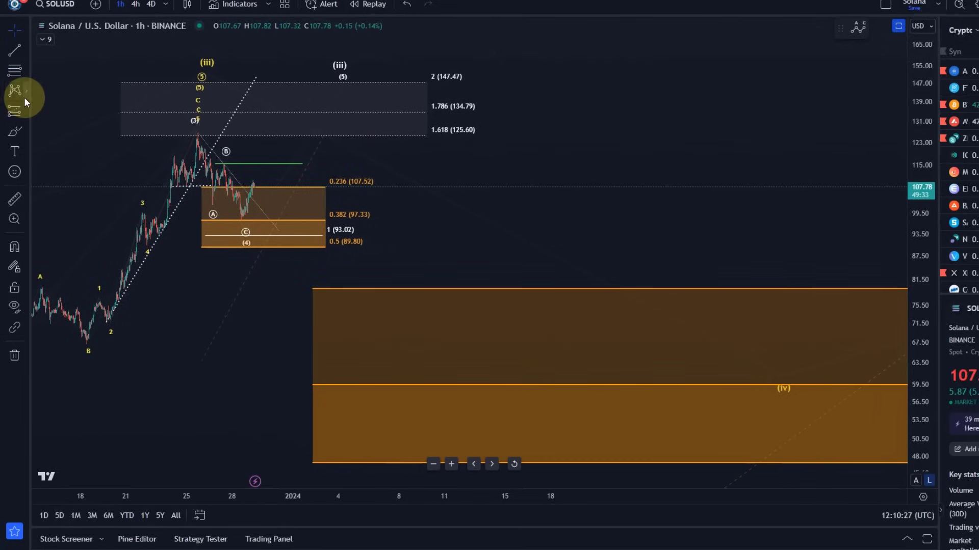
{"action": "mouse_move", "coordinate": [197, 149]}
{"action": "left_mouse_down"}
{"action": "mouse_move", "coordinate": [520, 286]}
{"action": "mouse_move", "coordinate": [666, 361]}
{"action": "left_mouse_up"}
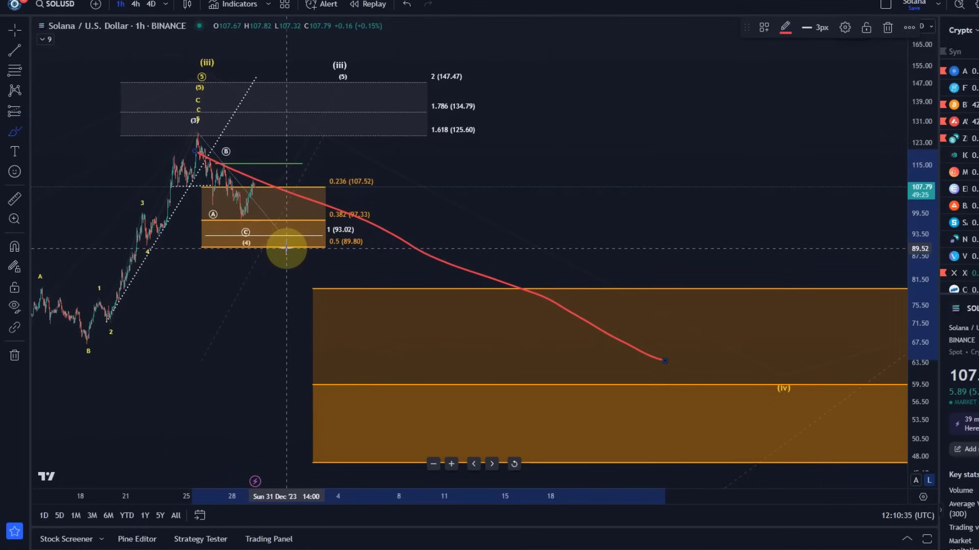
{"action": "left_click", "coordinate": [406, 5]}
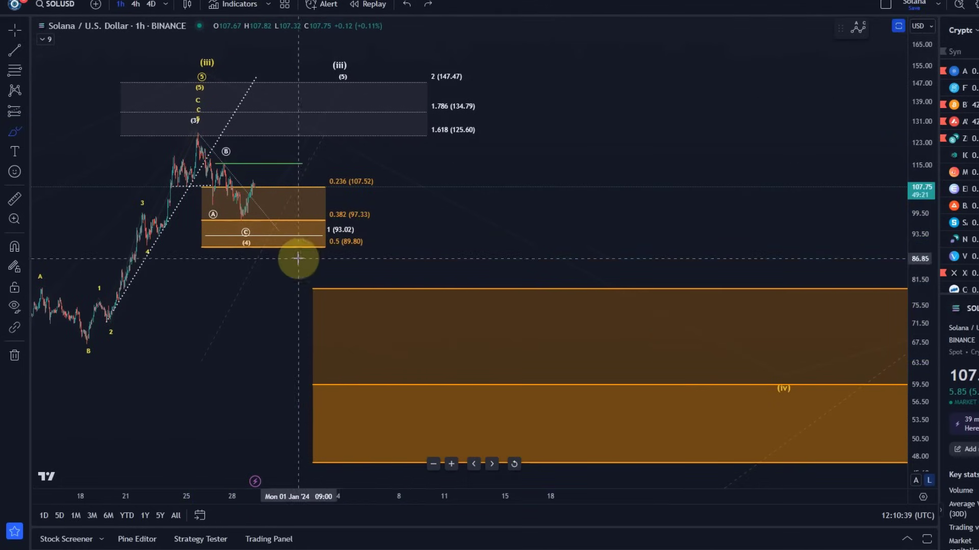
Draw the first Elliott impulse wave from the peak down to point (5) near 62
{"action": "left_click", "coordinate": [18, 96]}
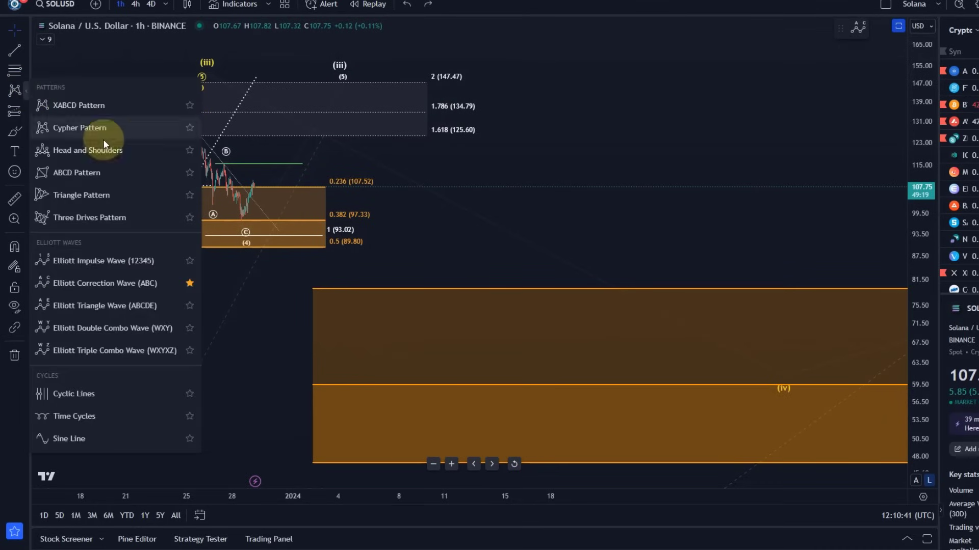
{"action": "left_click", "coordinate": [102, 258]}
{"action": "left_click", "coordinate": [197, 160]}
{"action": "left_click", "coordinate": [207, 207]}
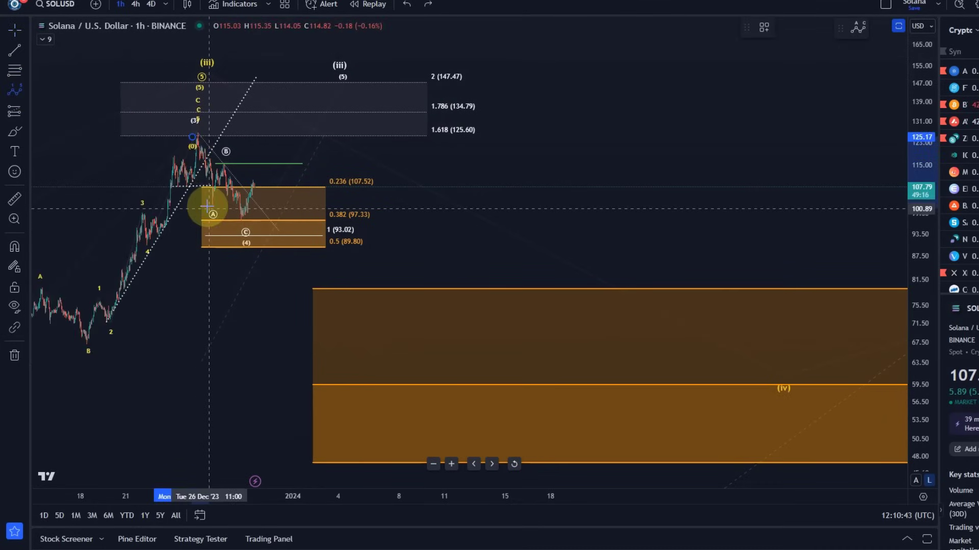
{"action": "left_click", "coordinate": [237, 163]}
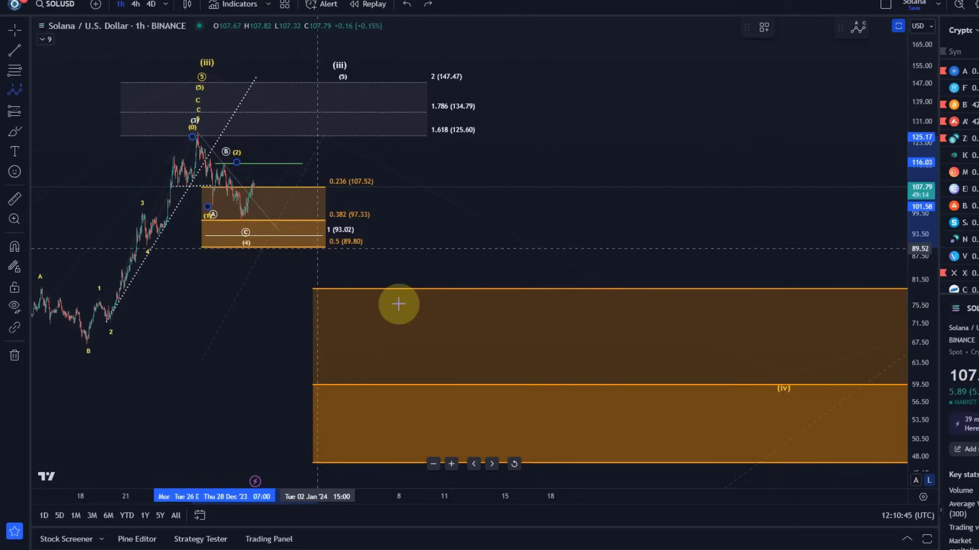
{"action": "left_click", "coordinate": [412, 320]}
{"action": "left_click", "coordinate": [444, 253]}
{"action": "left_click", "coordinate": [566, 372]}
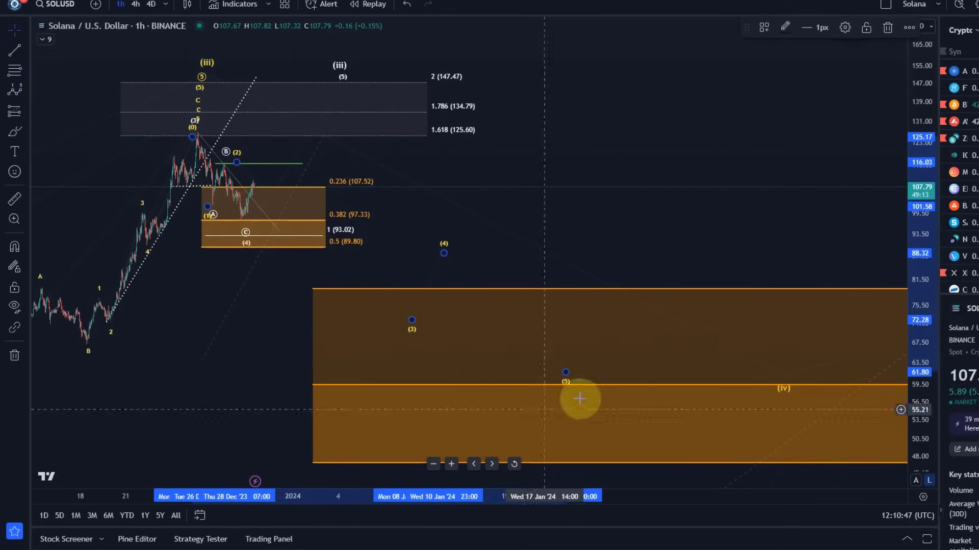
Draw a second impulse wave from near B through 84 and 91 to point (5) near 76
{"action": "left_click", "coordinate": [22, 94]}
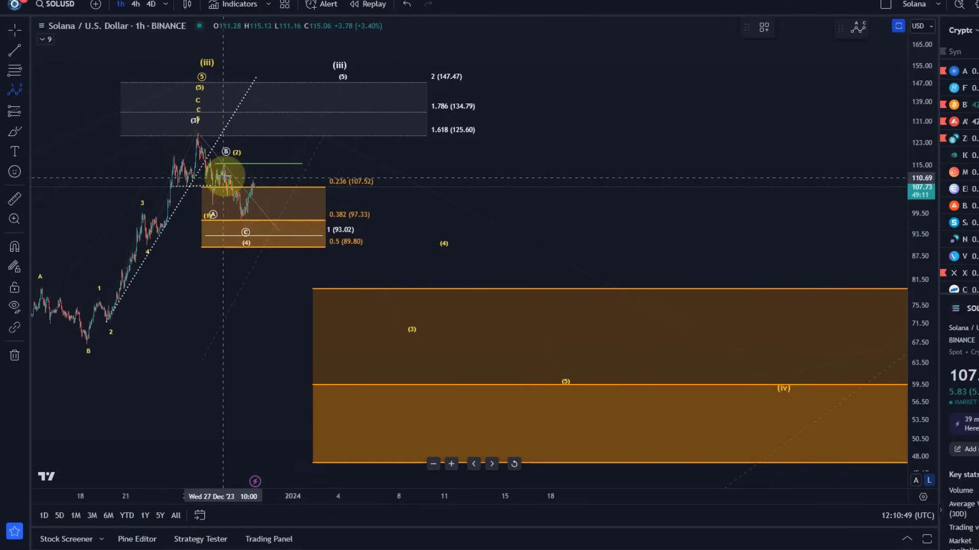
{"action": "left_click", "coordinate": [220, 168]}
{"action": "left_click", "coordinate": [240, 220]}
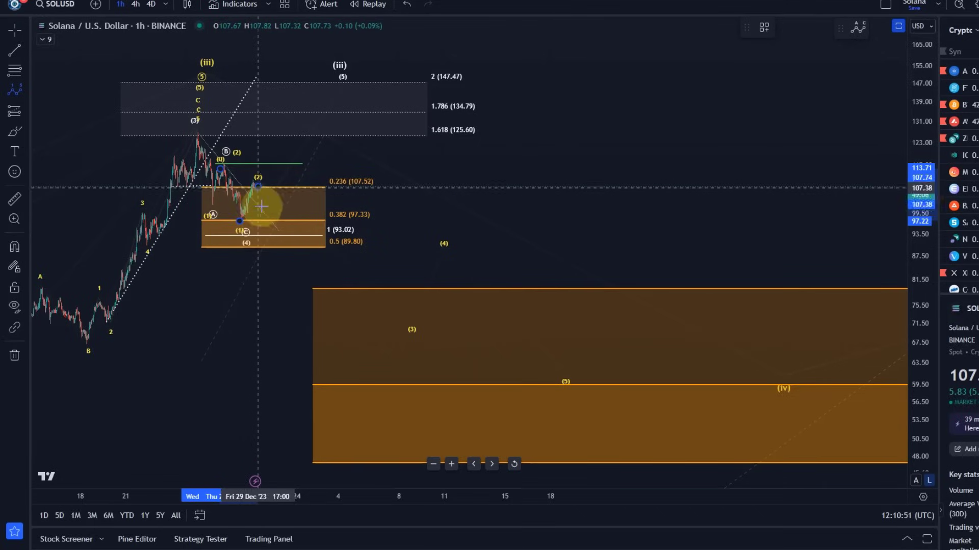
{"action": "left_click", "coordinate": [258, 186]}
{"action": "left_click", "coordinate": [332, 268]}
{"action": "left_click", "coordinate": [348, 243]}
{"action": "left_click", "coordinate": [398, 298]}
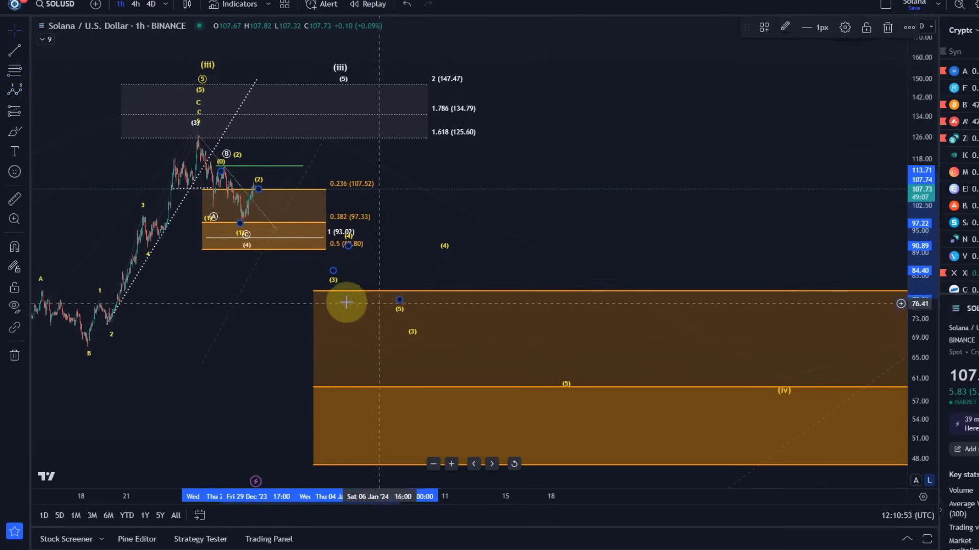
{"action": "left_click", "coordinate": [347, 303]}
{"action": "scroll", "coordinate": [346, 302], "scroll_direction": "down", "scroll_amount": 5}
{"action": "scroll", "coordinate": [662, 393], "scroll_direction": "up", "scroll_amount": 3}
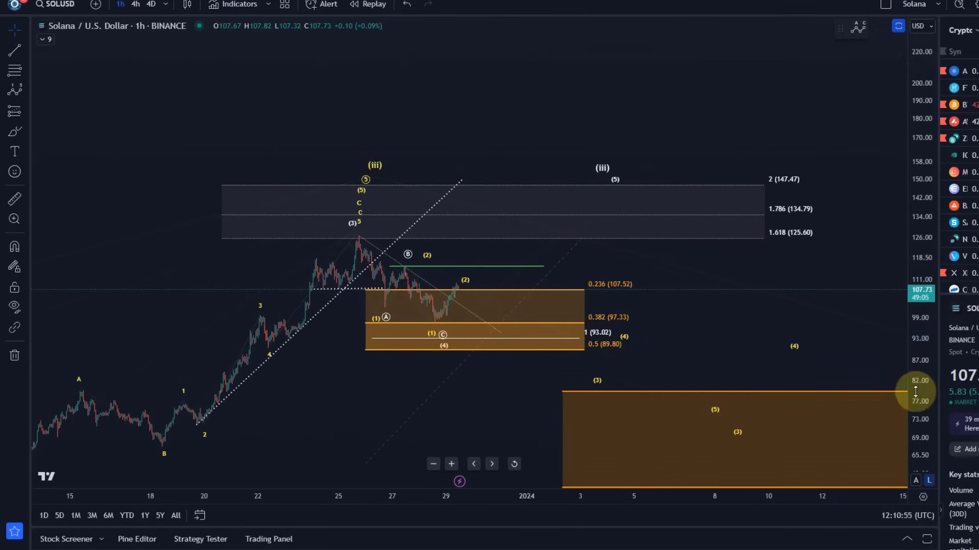
Drag the first projected wave's point (2) onto the B high at 116.54
{"action": "left_click_drag", "start_coordinate": [915, 392], "coordinate": [720, 236]}
{"action": "left_click_drag", "start_coordinate": [496, 286], "coordinate": [520, 235]}
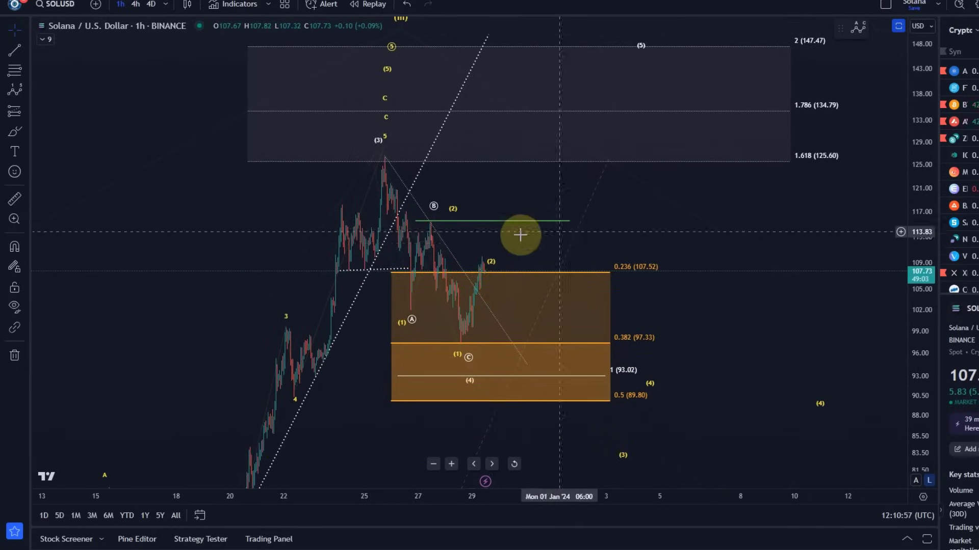
{"action": "left_click", "coordinate": [487, 258]}
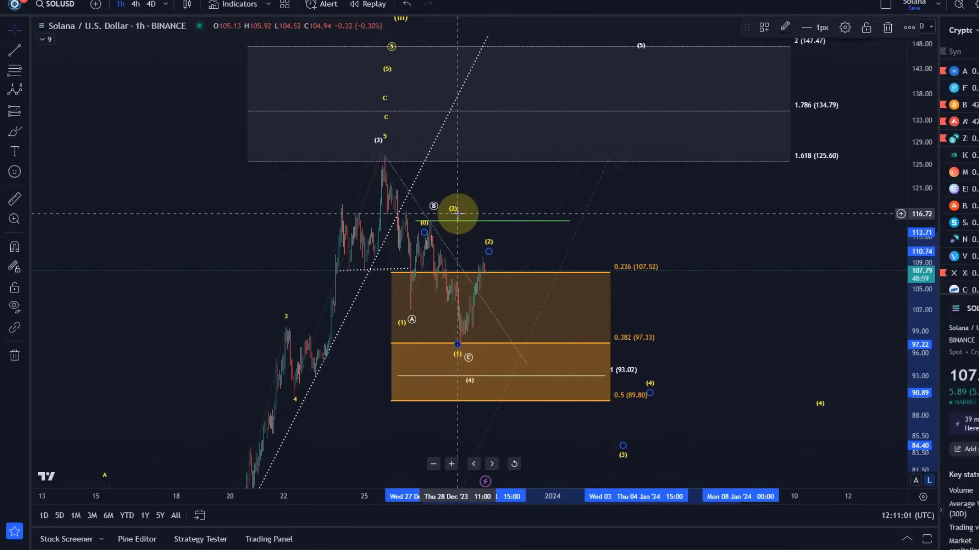
{"action": "left_click_drag", "start_coordinate": [454, 215], "coordinate": [439, 215]}
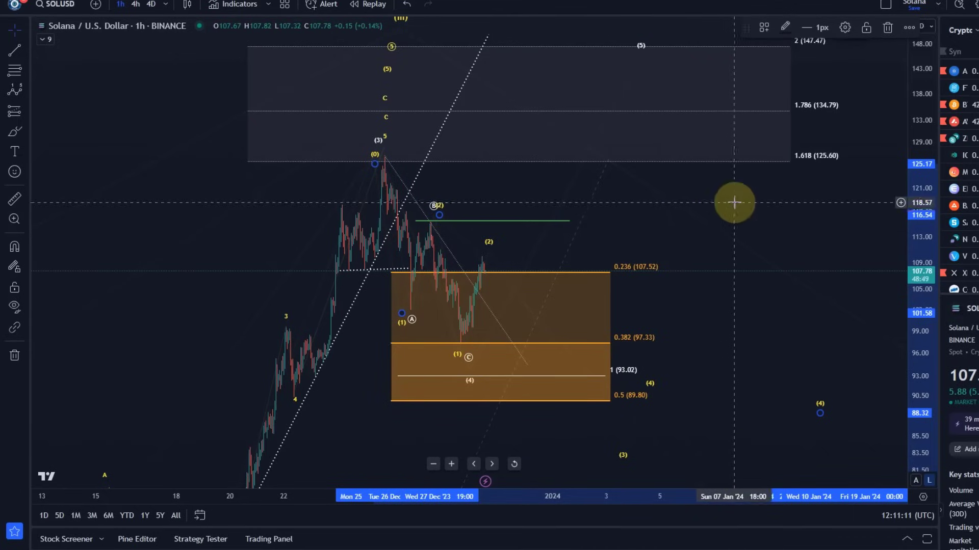
{"action": "left_click_drag", "start_coordinate": [736, 203], "coordinate": [711, 172]}
{"action": "left_click", "coordinate": [15, 70]}
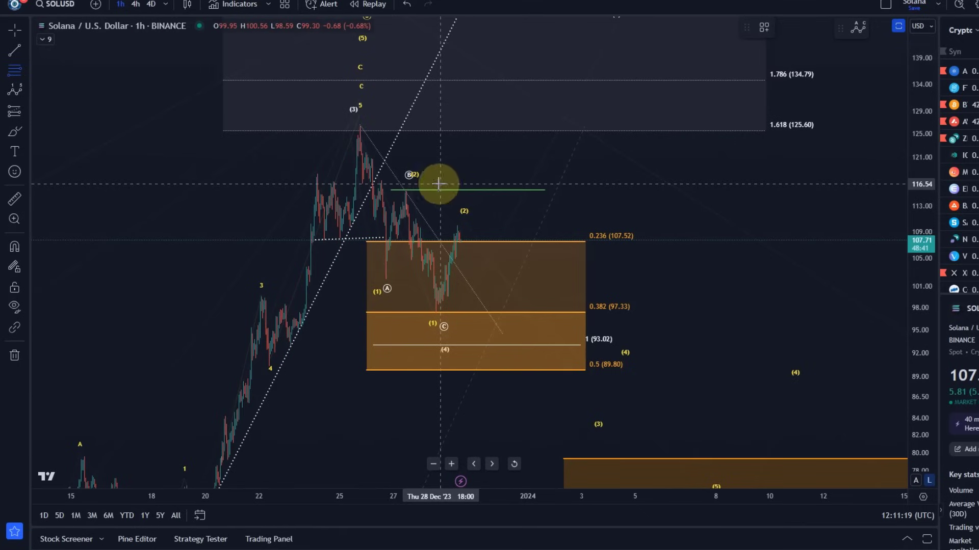
{"action": "left_click_drag", "start_coordinate": [429, 190], "coordinate": [559, 311]}
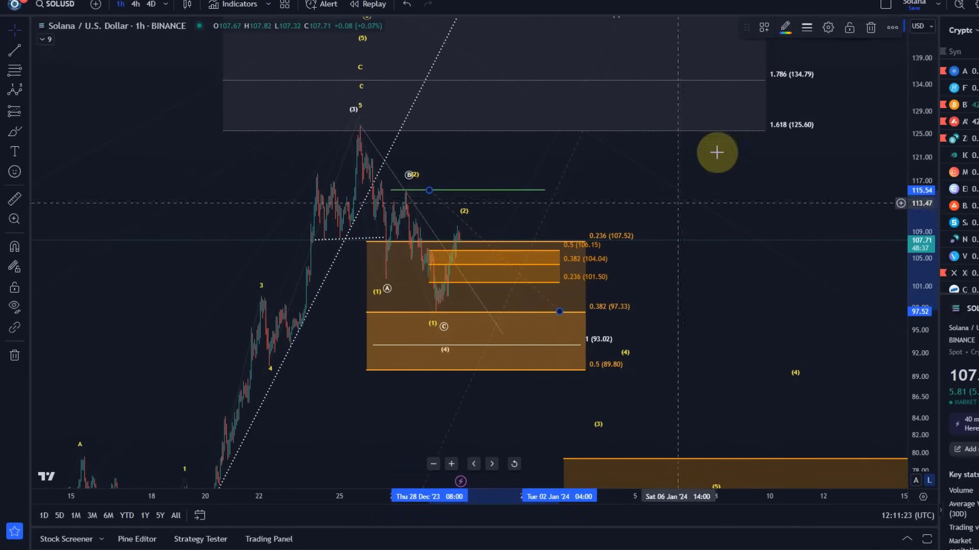
{"action": "left_click", "coordinate": [764, 27]}
{"action": "left_click", "coordinate": [773, 100]}
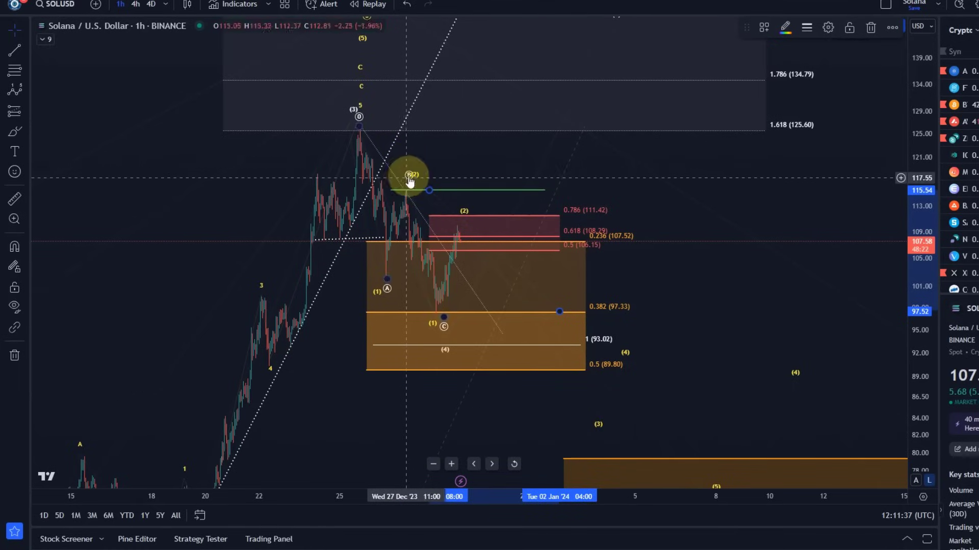
{"action": "key", "text": "Delete"}
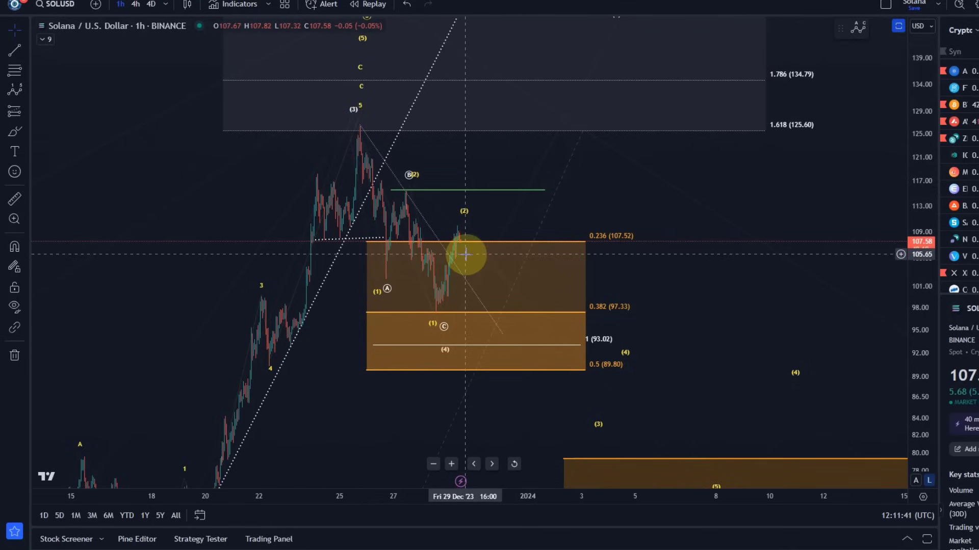
Delete both projected Elliott wave counts, keeping the A/B/C labels and Fibonacci zones
{"action": "left_click", "coordinate": [436, 191]}
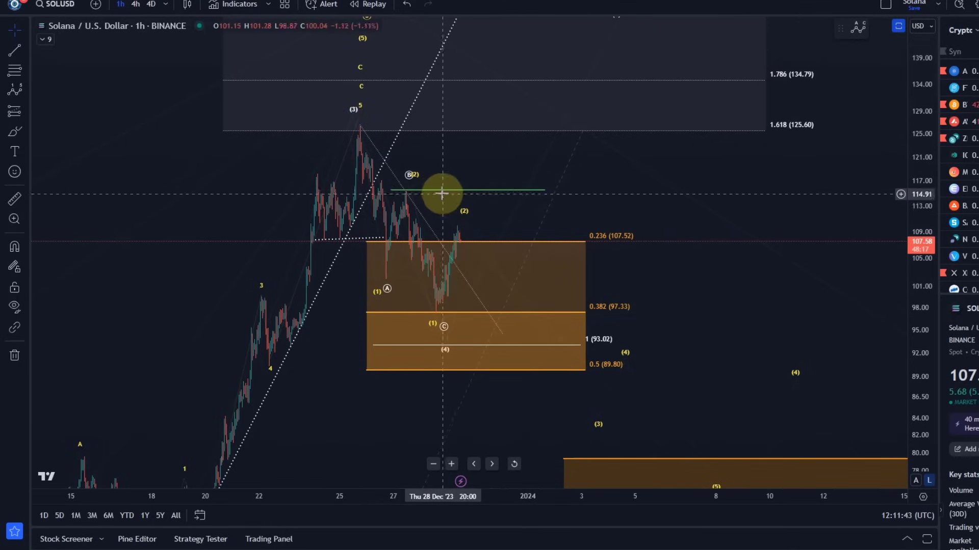
{"action": "left_click", "coordinate": [464, 212]}
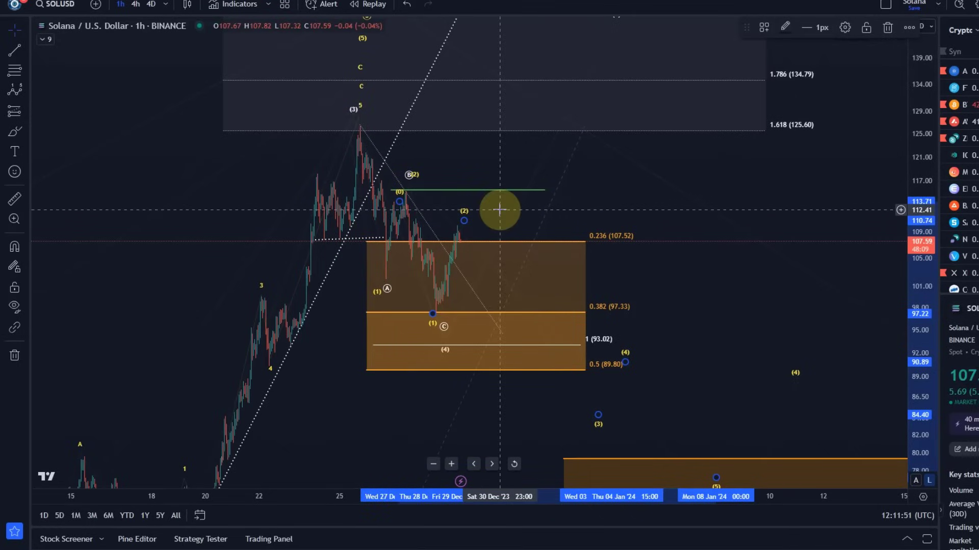
{"action": "key", "text": "Delete"}
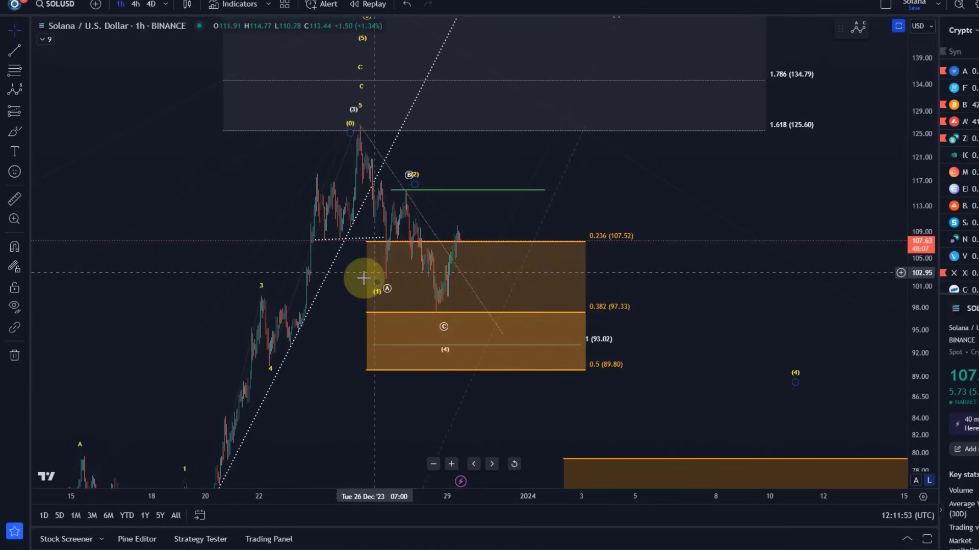
{"action": "left_click", "coordinate": [376, 286]}
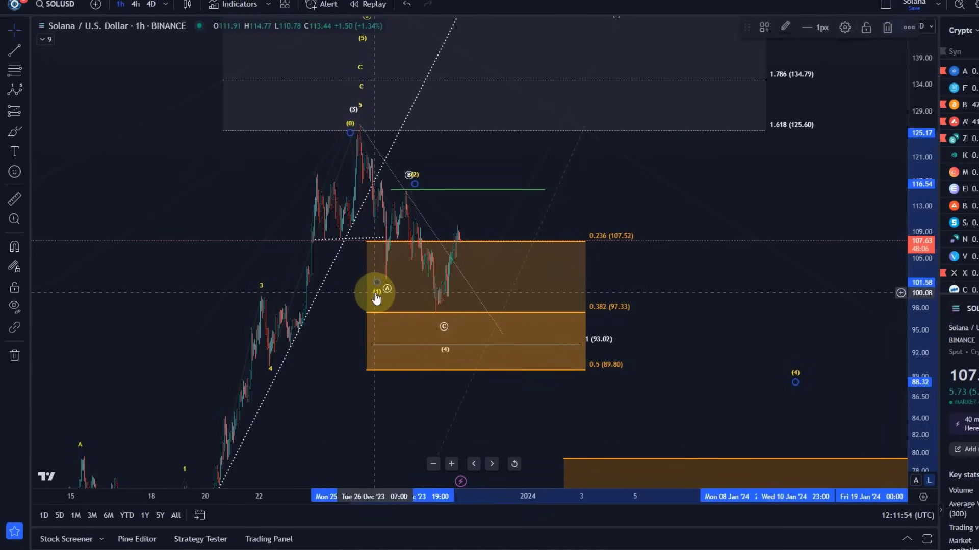
{"action": "left_click", "coordinate": [455, 278]}
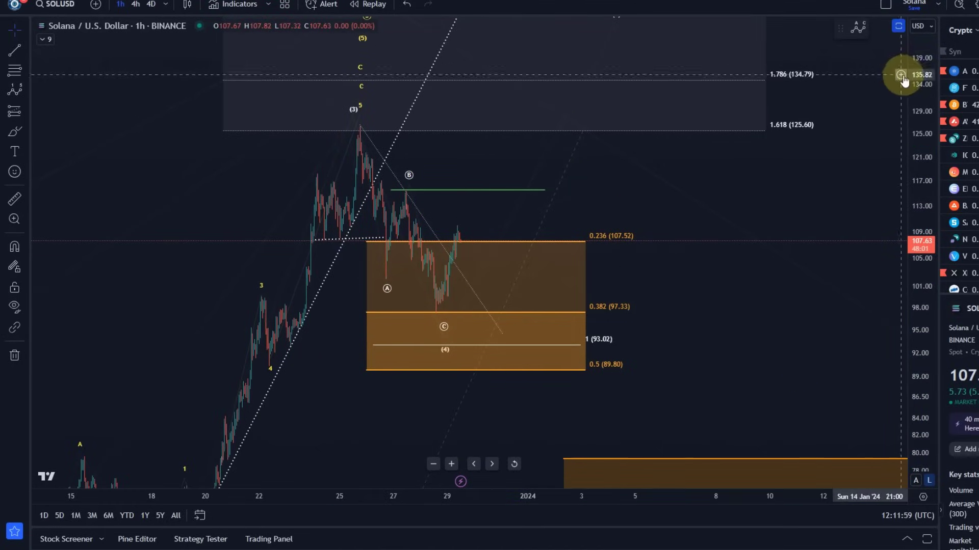
Squeeze the price scale and drop the (iii) label onto its (5) marker at 2 (147.47)
{"action": "left_click_drag", "start_coordinate": [900, 77], "coordinate": [926, 192]}
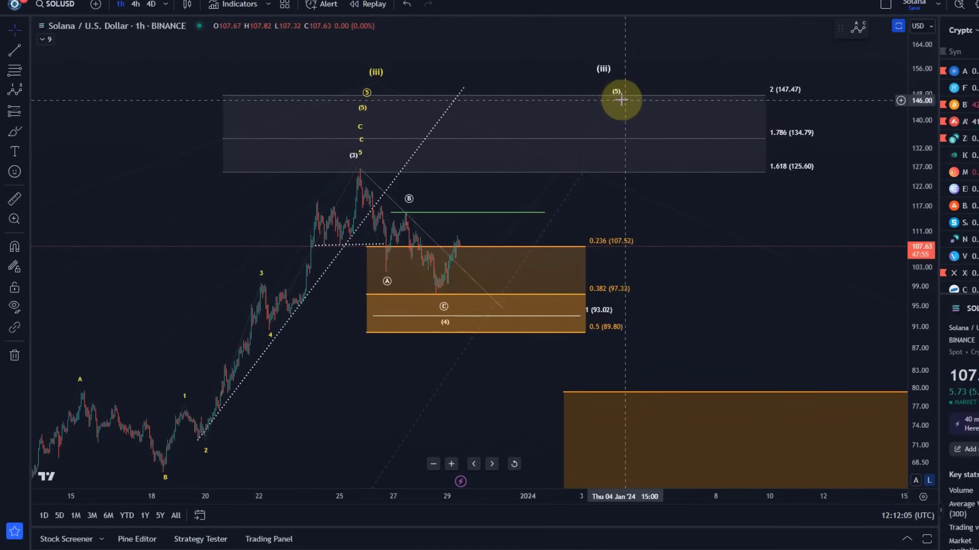
{"action": "left_click_drag", "start_coordinate": [603, 70], "coordinate": [609, 84]}
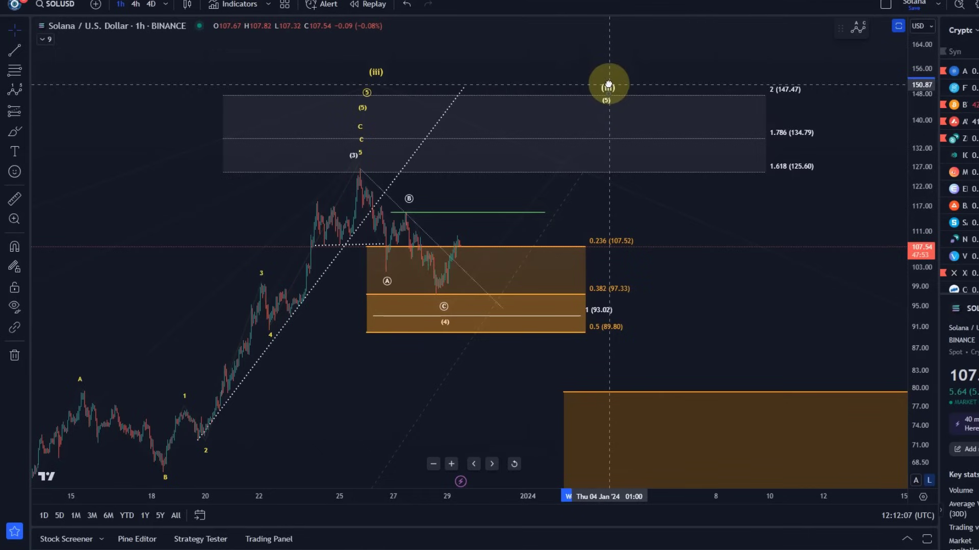